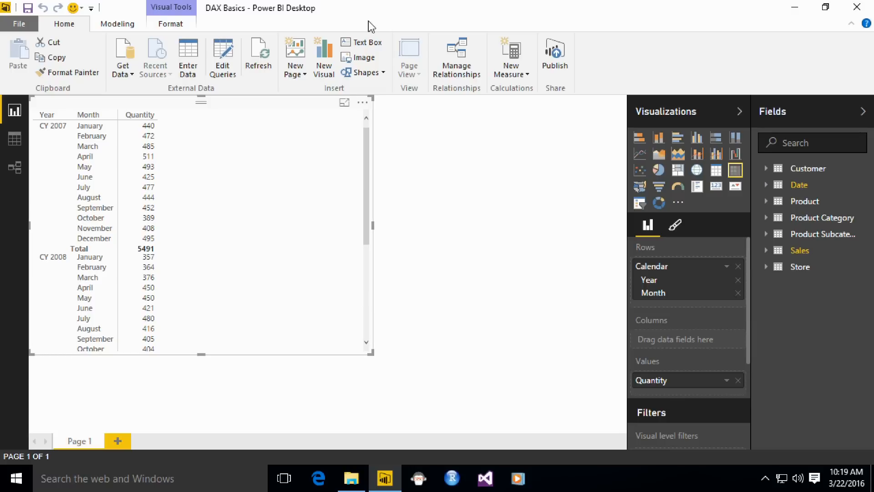
Step: Locate DAX Basics.pbix in the 01 Morning Session - Introduction to DAX folder inside the desktop's DAX Session folder
left_click(793, 8)
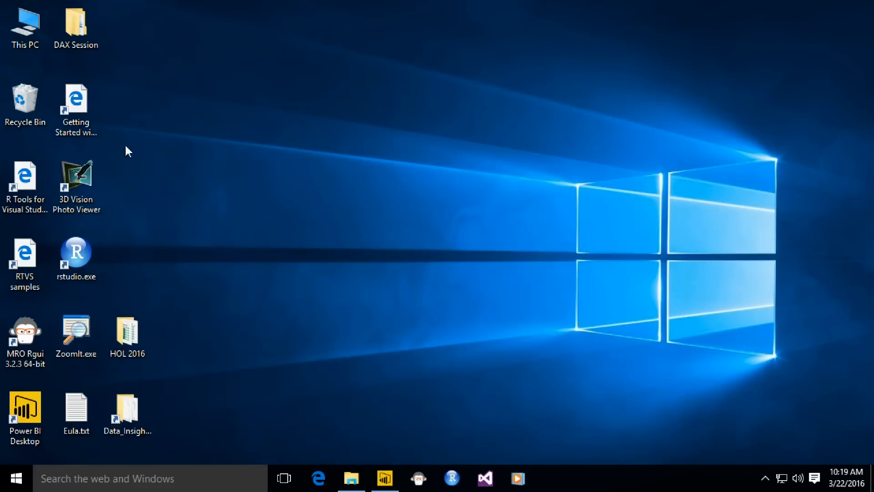
double_click(76, 19)
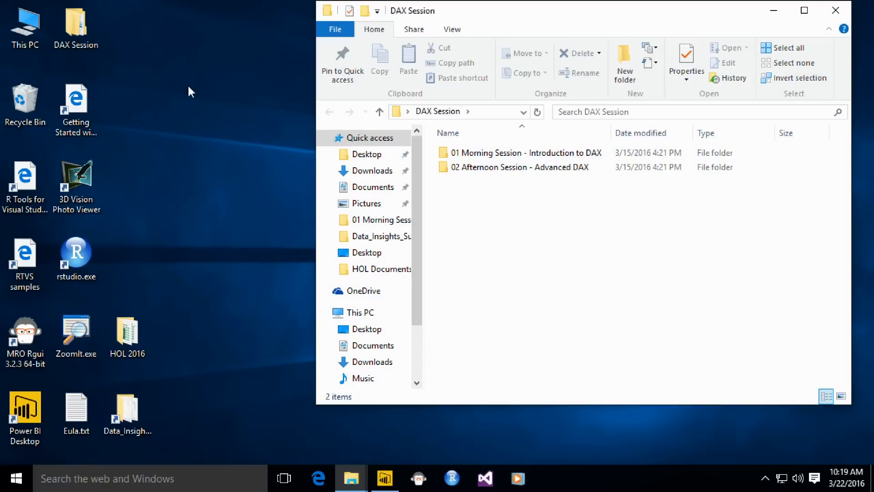
double_click(488, 155)
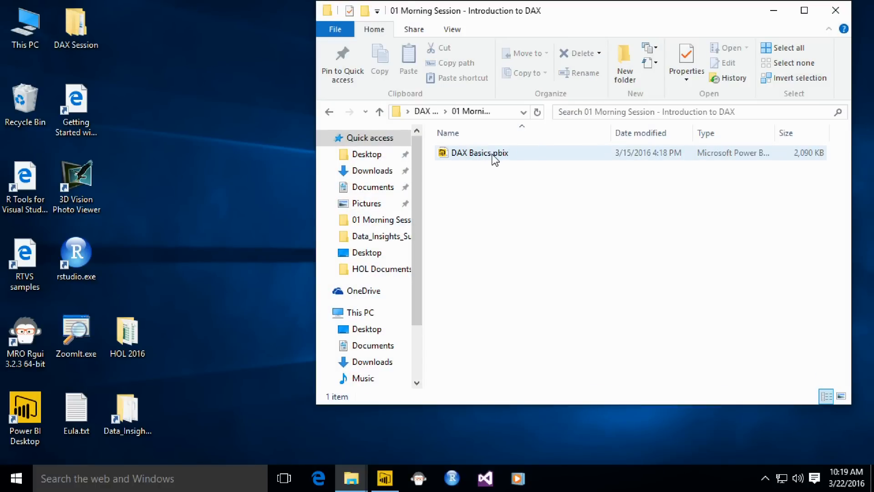
left_click(493, 156)
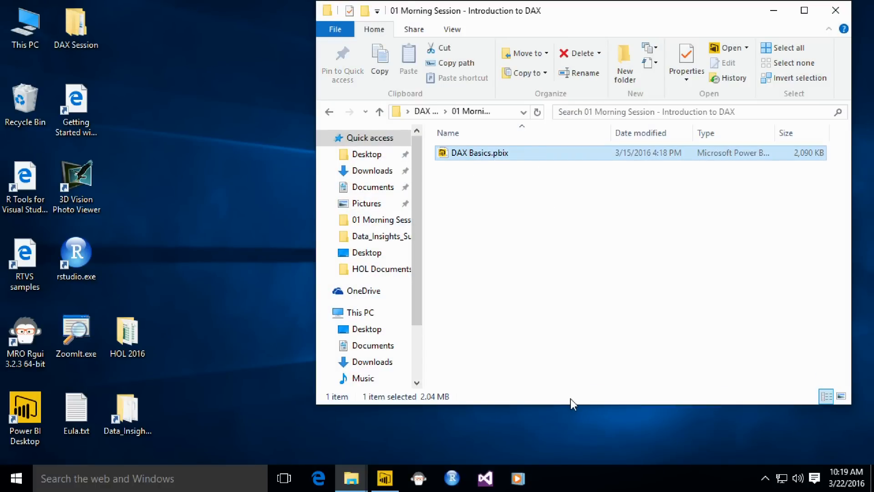
Step: Minimize the open folder windows and switch back to the DAX Basics report in Power BI Desktop
left_click(773, 10)
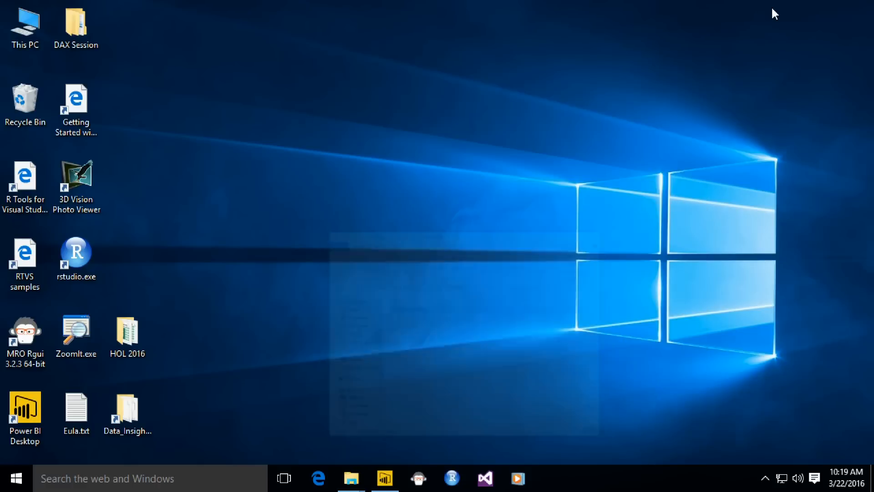
left_click(353, 477)
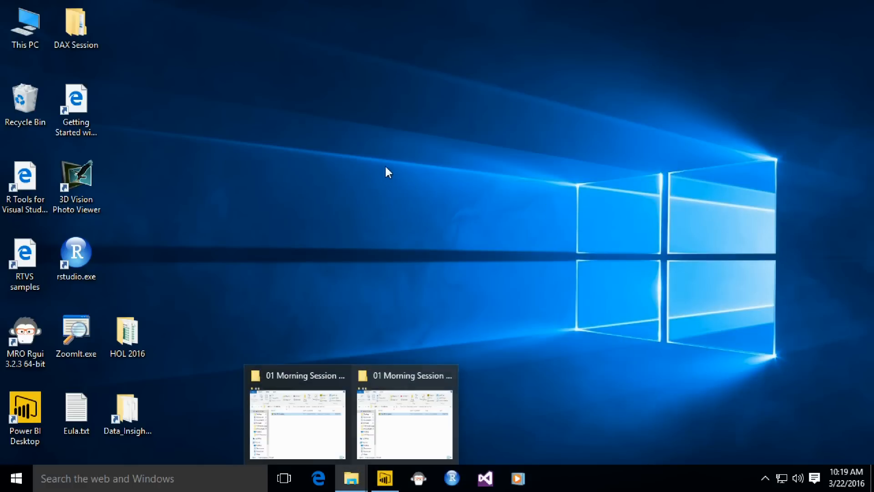
left_click(383, 403)
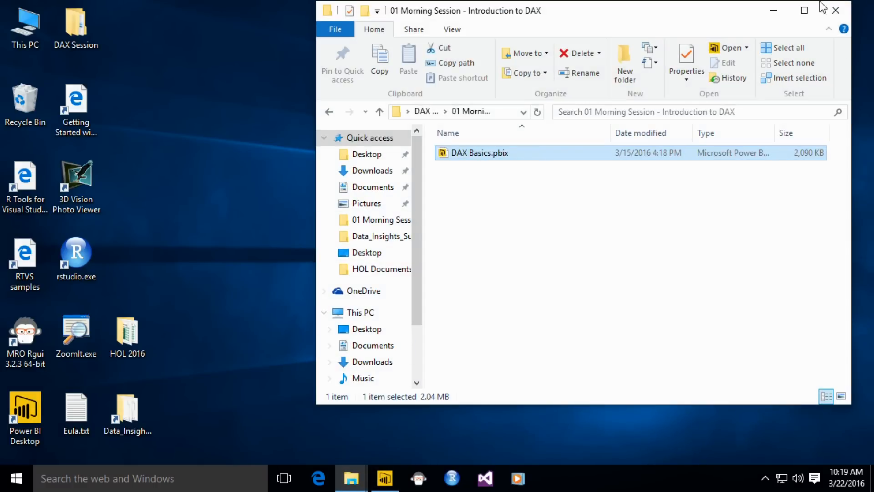
left_click(774, 14)
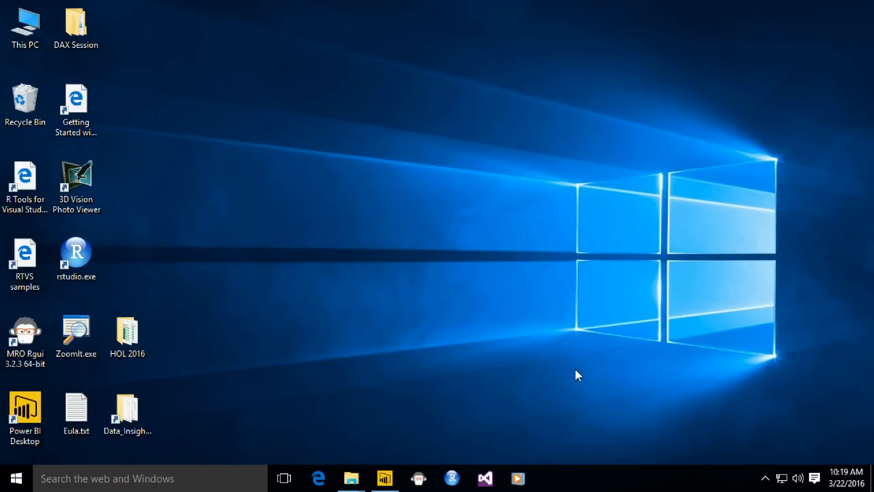
left_click(387, 476)
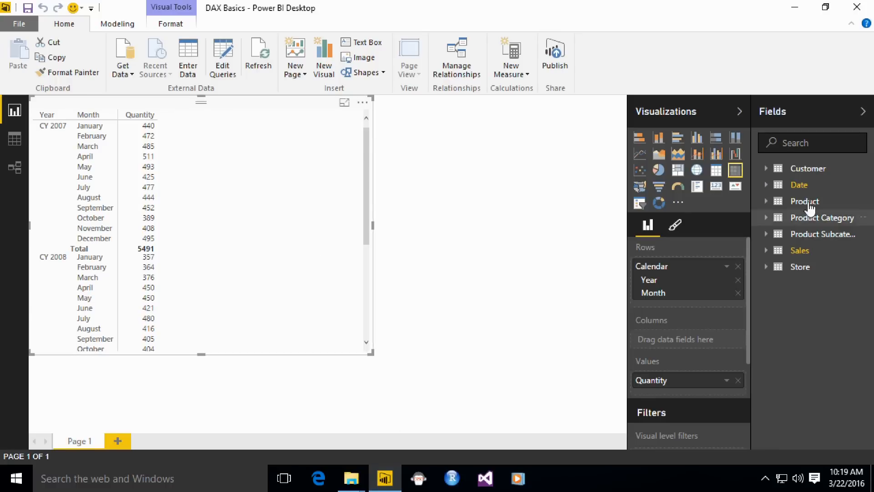
Step: Show the model's relationship diagram and move the Date table closer to the Customer table
left_click(14, 169)
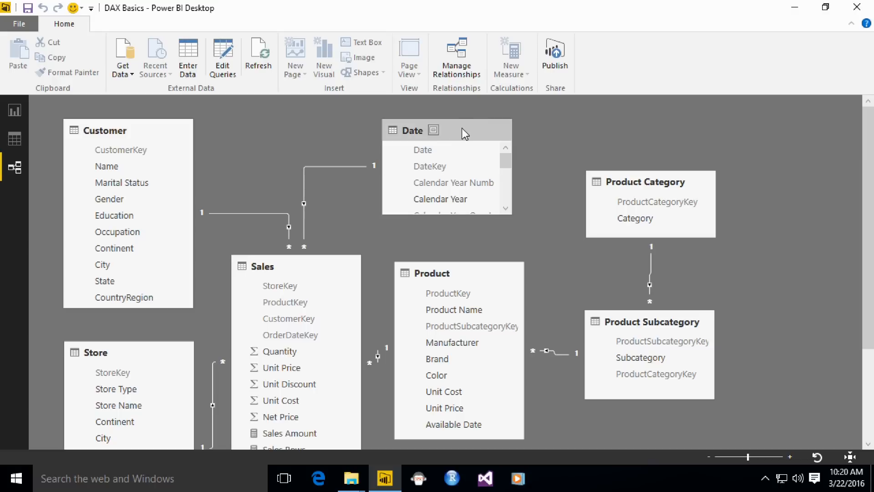
left_click_drag(462, 129, 406, 130)
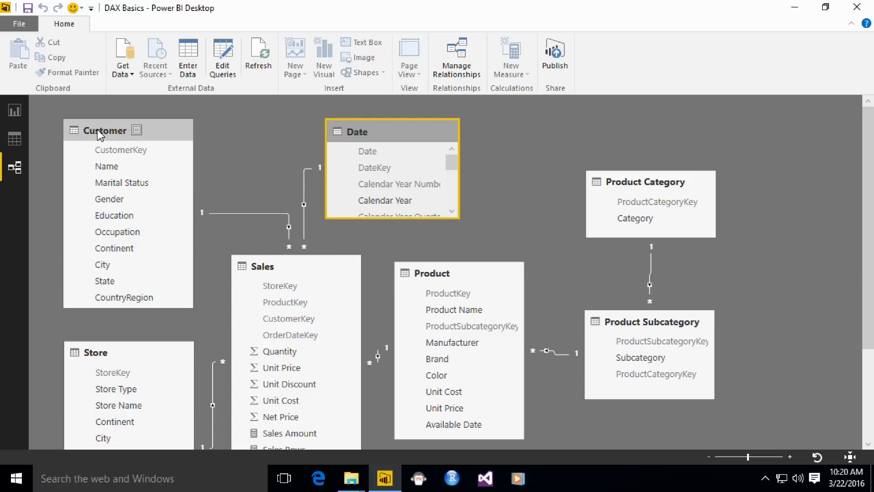
left_click(132, 130)
left_click(364, 132)
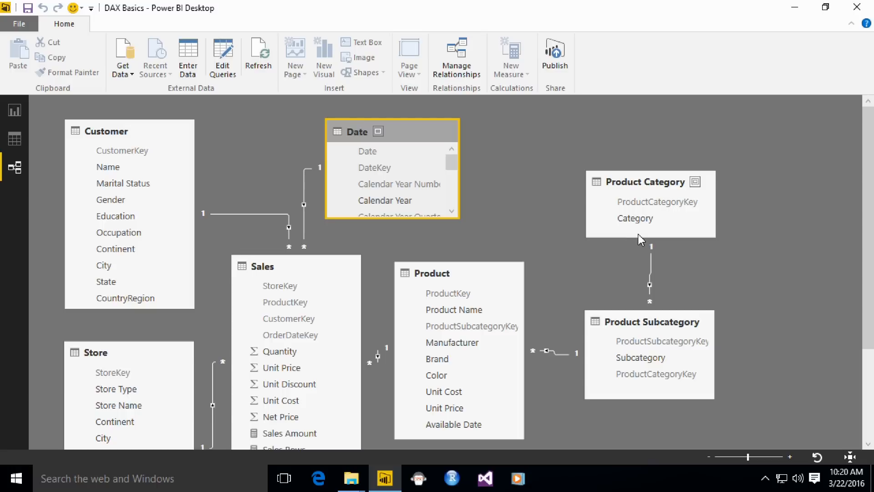
Step: Examine the Sales, Product, Product Subcategory and Product Category tables in the relationship diagram
left_click(308, 269)
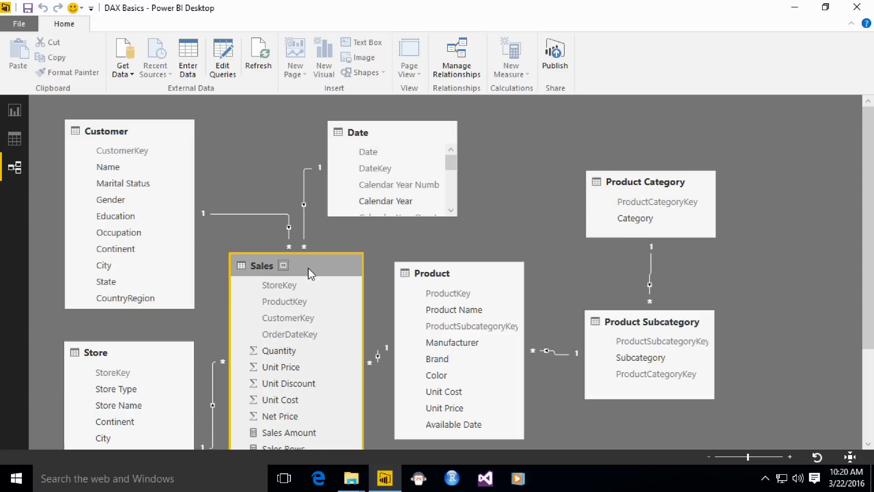
scroll(308, 268, "down", 1)
left_click(423, 241)
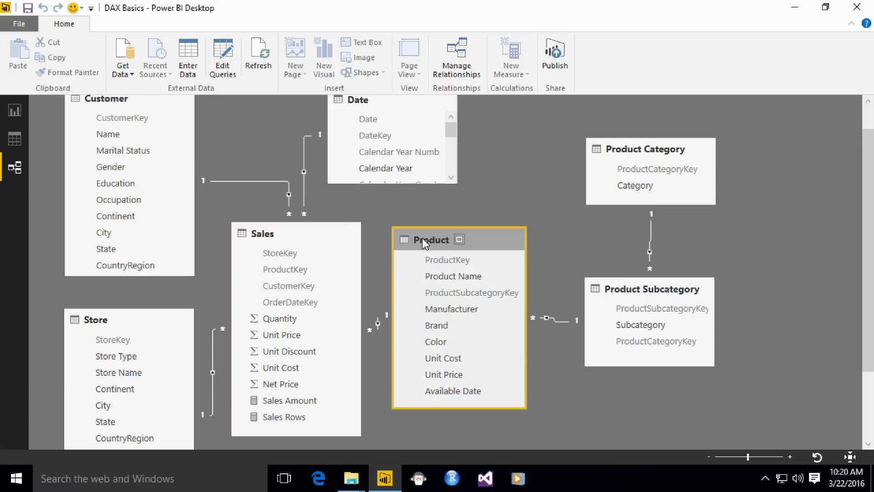
left_click(659, 288)
left_click(654, 153)
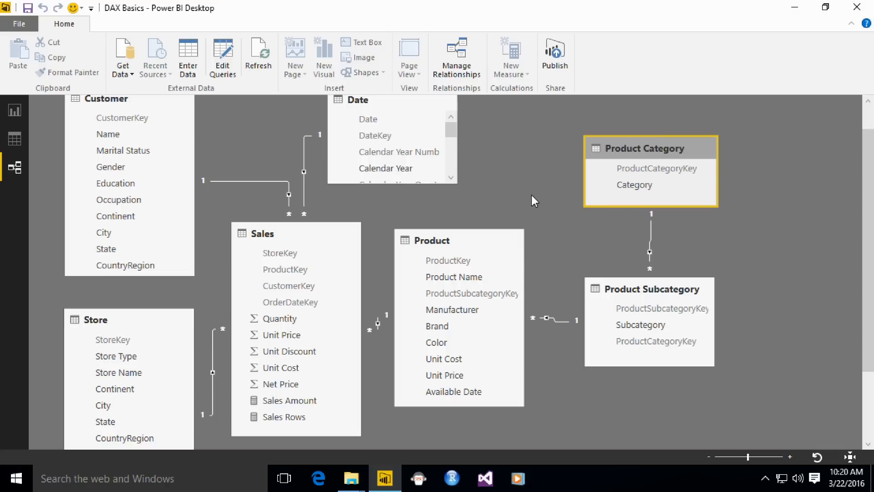
Step: Inspect the Customer table's data and its CountryRegion column with the modeling commands shown, and return to the report
left_click(18, 143)
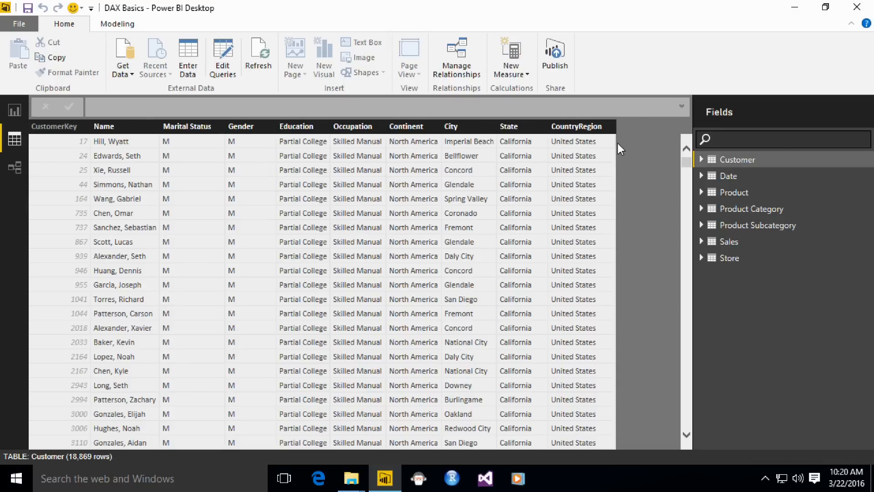
left_click(597, 150)
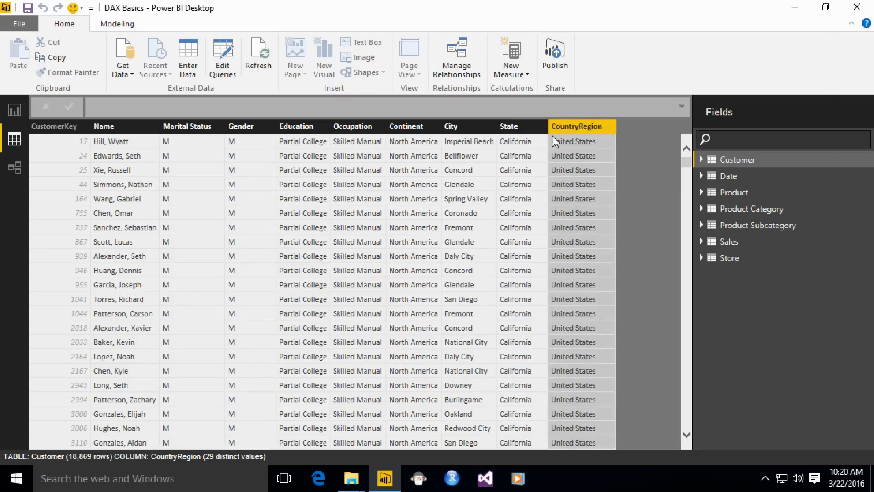
left_click(115, 25)
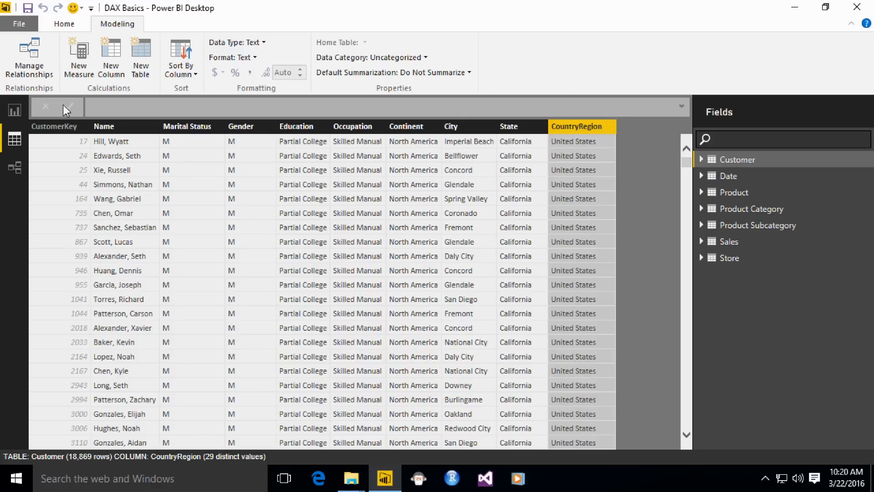
left_click(14, 110)
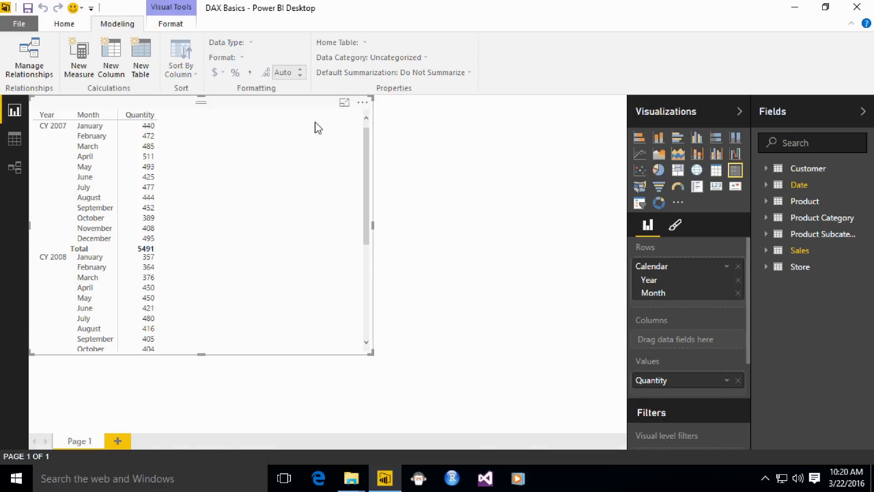
Step: Show the data of the Sales table and add a new calculated column to it
left_click(17, 139)
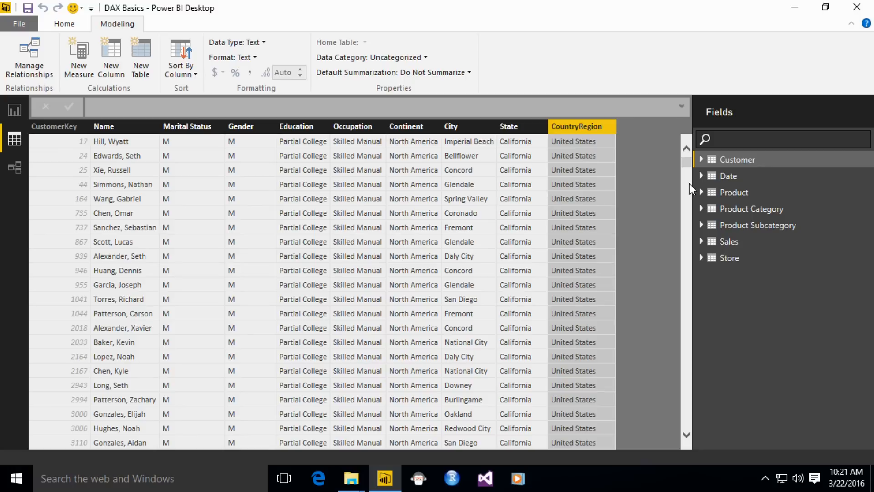
left_click(737, 243)
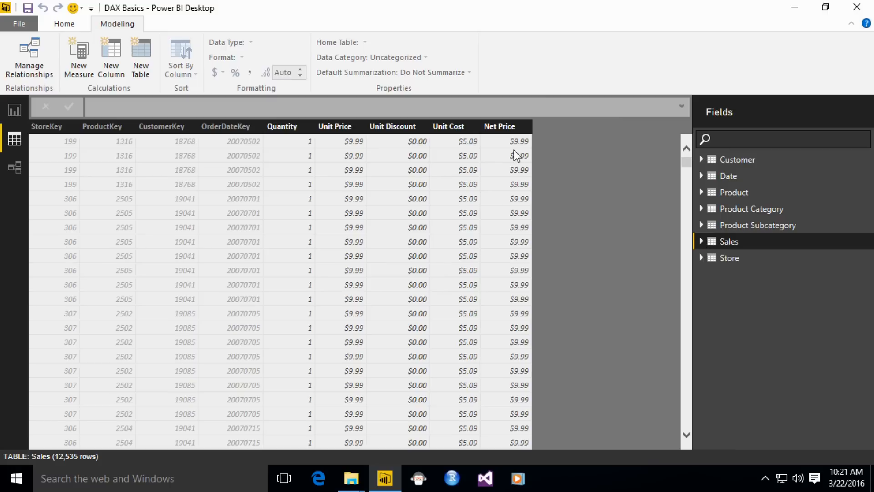
left_click(507, 166)
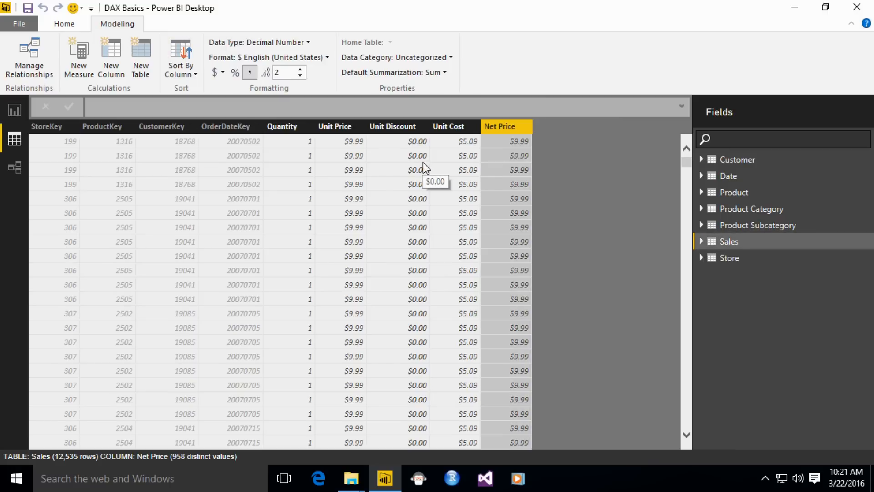
left_click(113, 69)
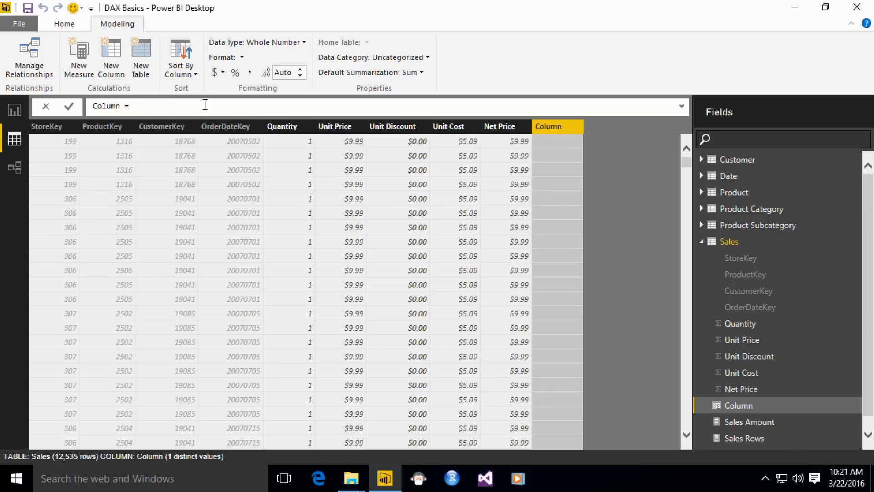
Step: Rename the new calculated column as Sales Amount in its formula
key("Home")
key("Right")
key("Right")
key("Right")
key("Right")
key("Right")
key("Right")
key("BackSpace")
key("BackSpace")
key("BackSpace")
key("BackSpace")
key("BackSpace")
key("BackSpace")
type("sales")
key("BackSpace")
key("BackSpace")
key("BackSpace")
key("BackSpace")
key("BackSpace")
type("Sales Amount")
key("End")
Step: Start the Sales Amount formula's expression with a reference to Sales[Unit Price]
left_click(460, 145)
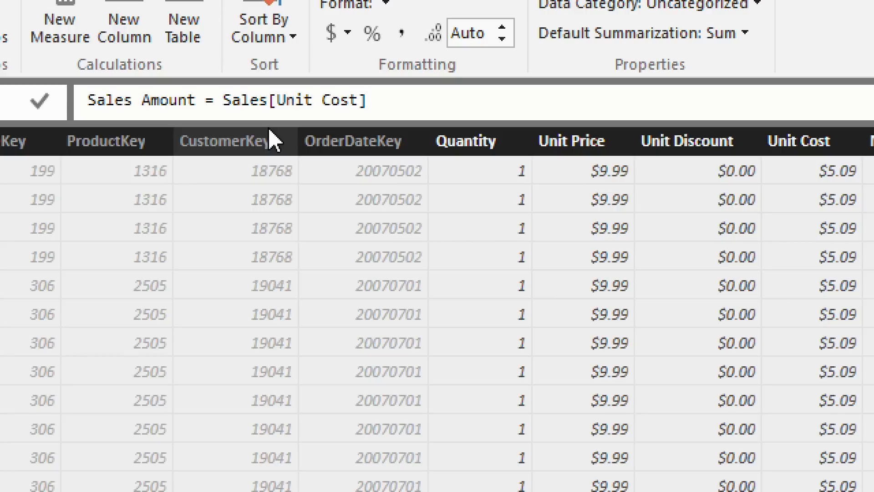
key("Left")
key("BackSpace")
key("BackSpace")
key("BackSpace")
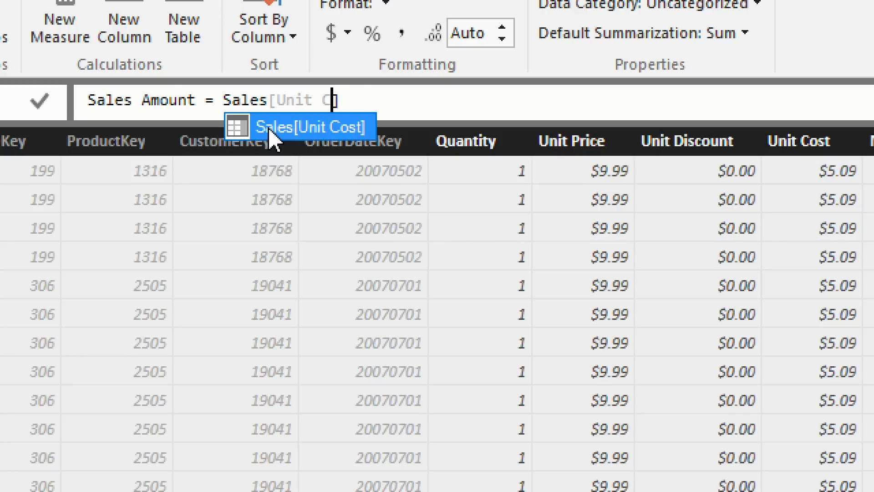
key("BackSpace")
key("Down")
key("Down")
key("Tab")
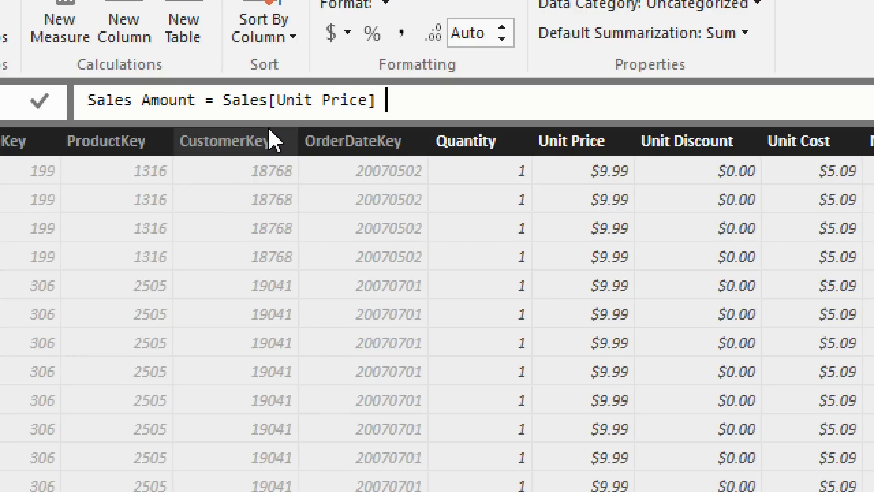
Step: Multiply the unit price by Sales[Quantity] in the Sales Amount formula
type("* Sa")
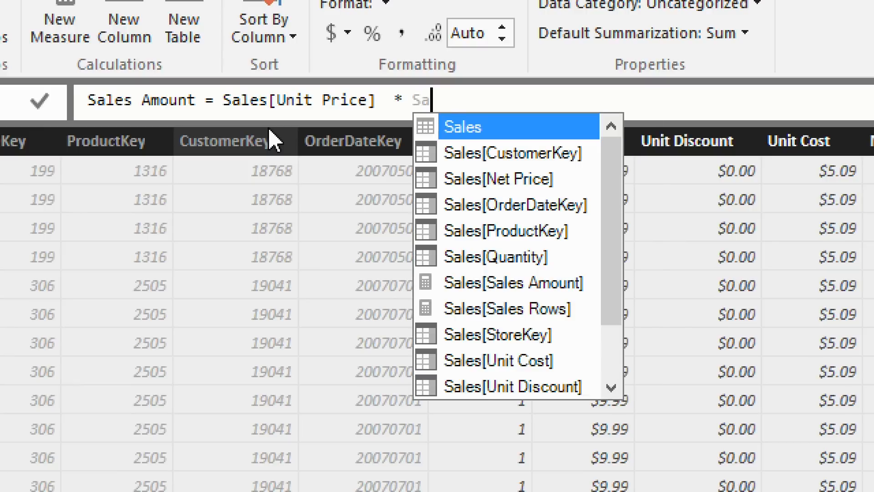
type("les[")
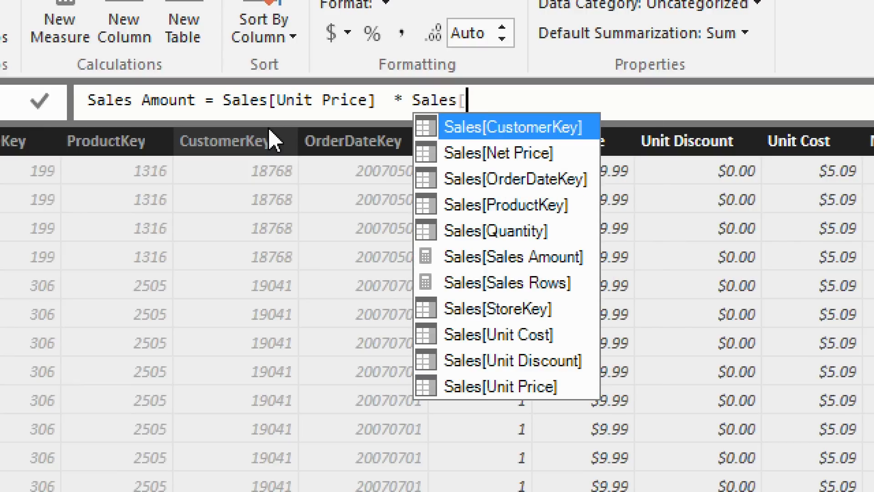
type("q")
key("Tab")
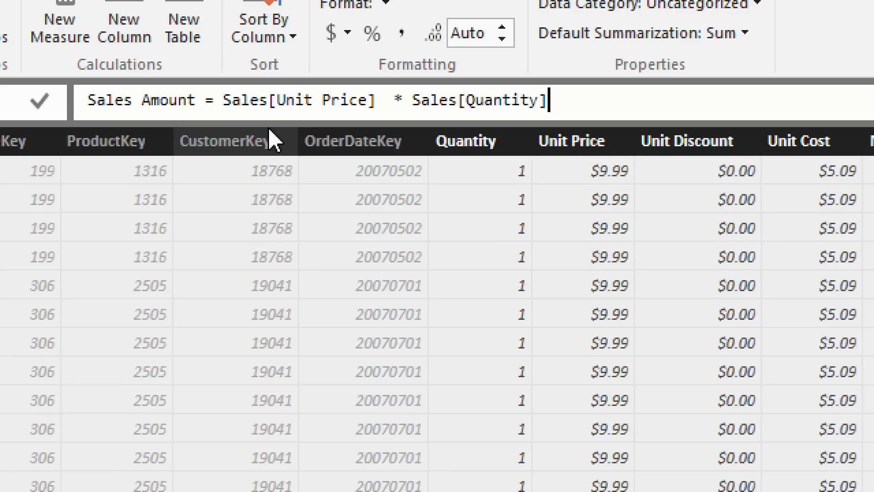
Step: Enclose the Sales table name before [Unit Price] in single quotes
key("ctrl+Left")
key("ctrl+Left")
key("ctrl+Left")
key("ctrl+Left")
key("ctrl+Left")
key("ctrl+Left")
key("ctrl+Left")
key("ctrl+Left")
type("'")
key("Right")
key("Right")
key("Right")
key("Right")
key("Right")
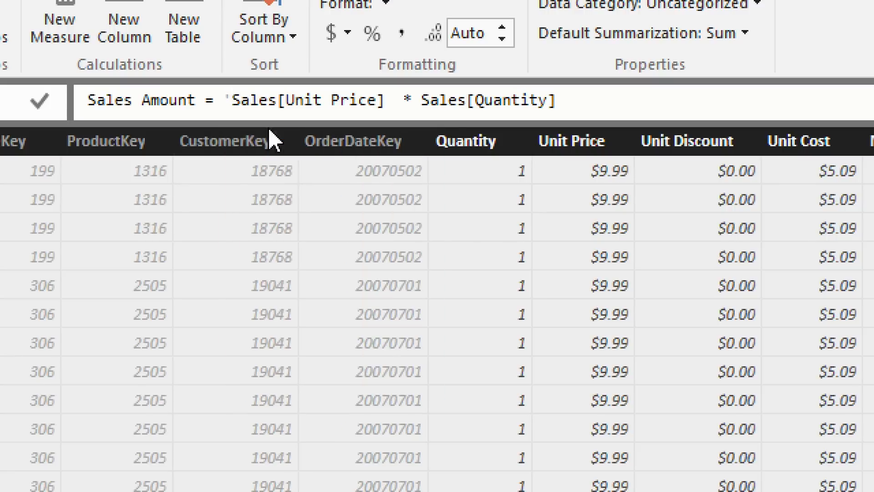
type("''")
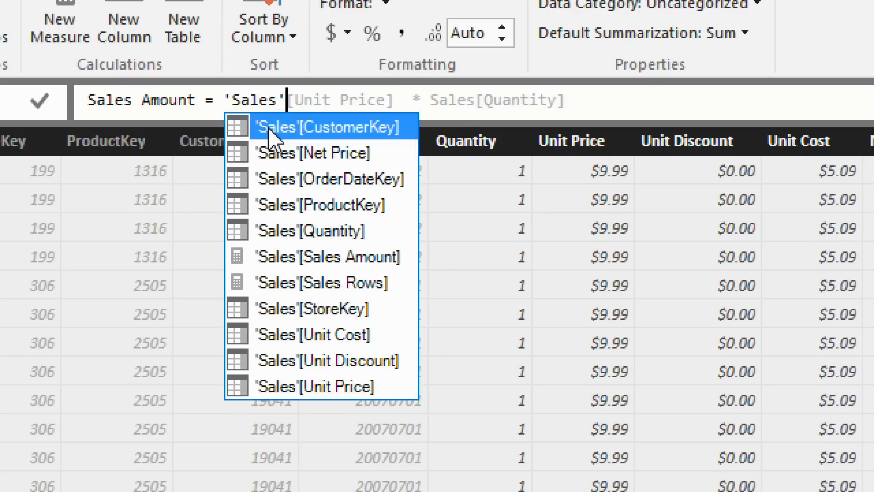
key("Right")
key("Right")
key("Right")
key("Right")
key("Right")
key("Right")
key("Right")
key("Right")
key("Right")
key("Right")
key("Right")
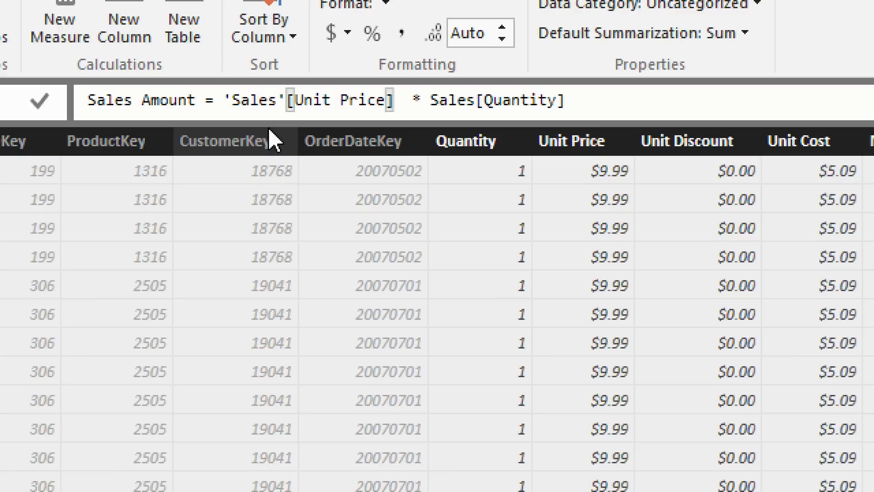
key("Right")
Step: Remove both single quotes around the Sales table name in the unit price reference
key("Left")
key("Left")
key("Left")
key("Left")
key("Left")
key("Left")
key("Left")
key("Left")
key("Left")
key("Left")
key("Left")
key("Left")
key("Left")
key("Left")
key("Left")
key("Left")
key("Left")
key("Left")
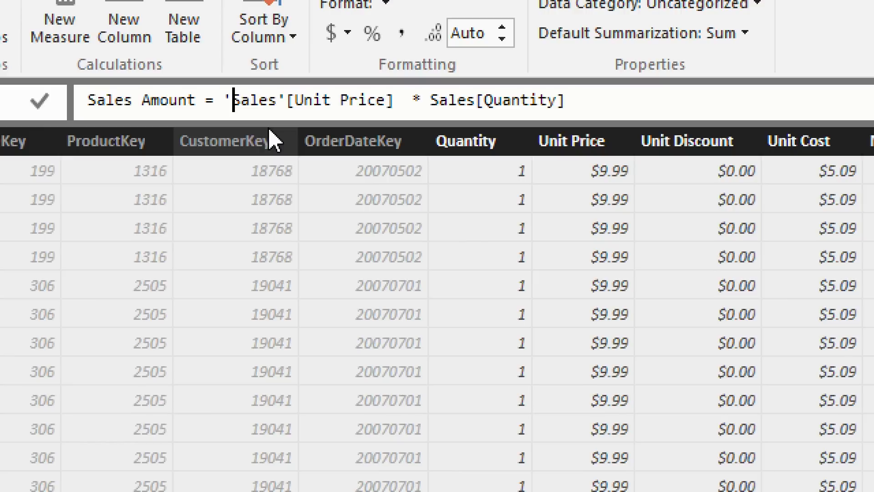
key("Right")
key("Right")
key("Right")
key("Right")
key("Right")
key("Delete")
key("ctrl+Left")
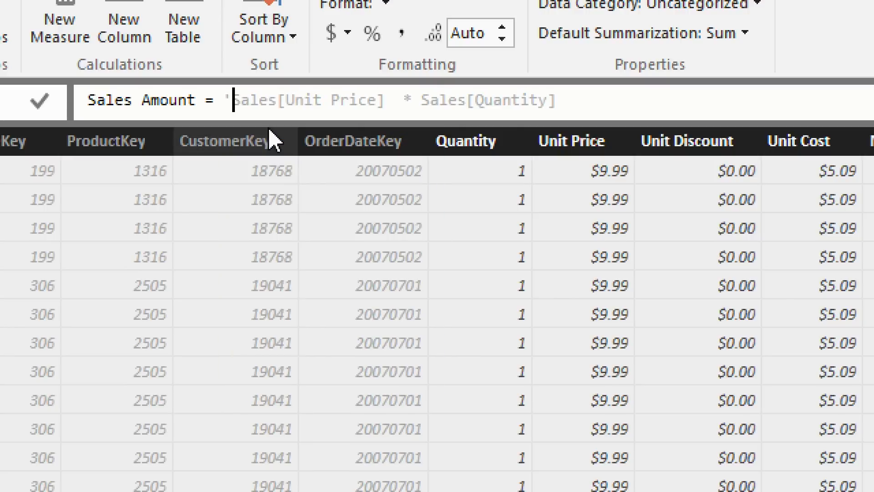
key("BackSpace")
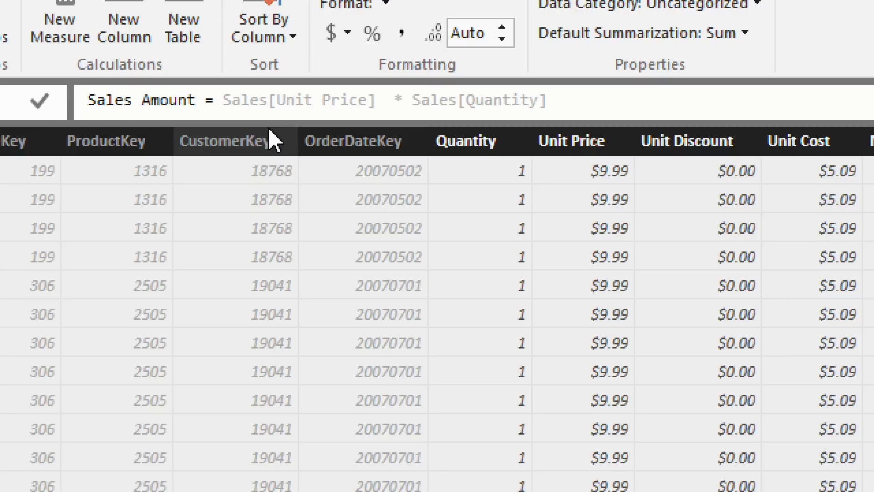
Step: Remove the Sales table name in front of both [Unit Price] and [Quantity] in the Sales Amount formula
key("Delete")
key("Delete")
key("Delete")
key("Delete")
key("Delete")
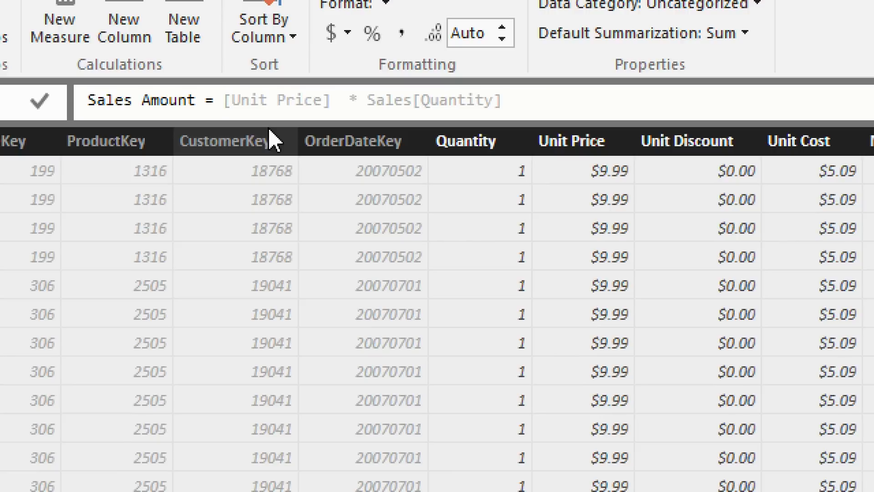
type("[Unit Price]  * Sales[Quantity")
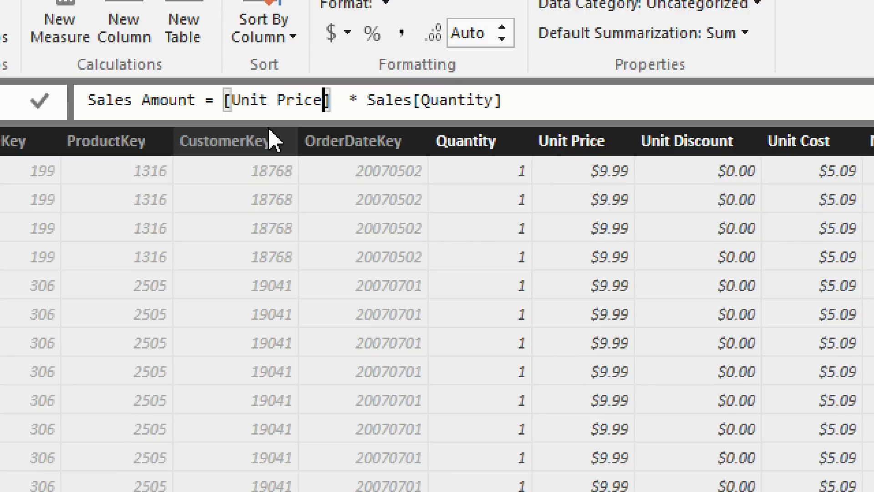
key("BackSpace")
key("BackSpace")
key("BackSpace")
key("BackSpace")
key("BackSpace")
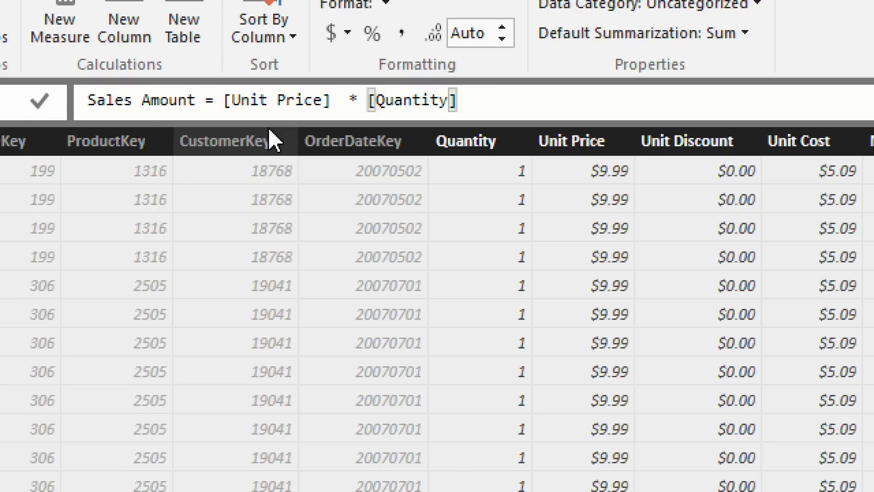
Step: Restore the Sales table name before [Unit Price] in the Sales Amount formula
key("ctrl+Left")
key("ctrl+Left")
key("ctrl+Left")
key("Left")
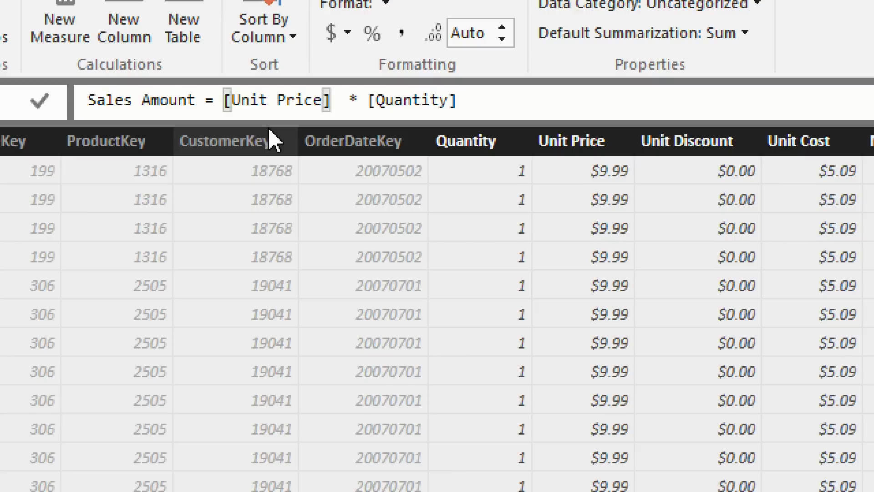
type("Sa")
key("Tab")
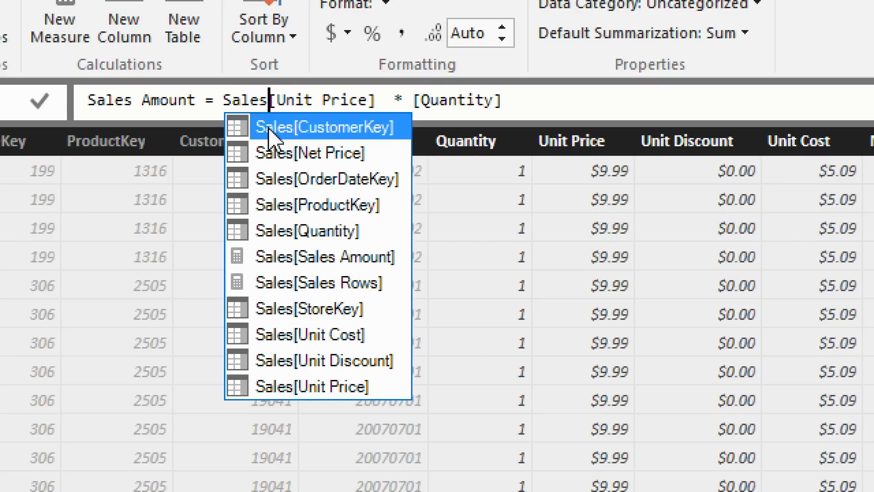
key("ctrl+shift+Left")
key("Right")
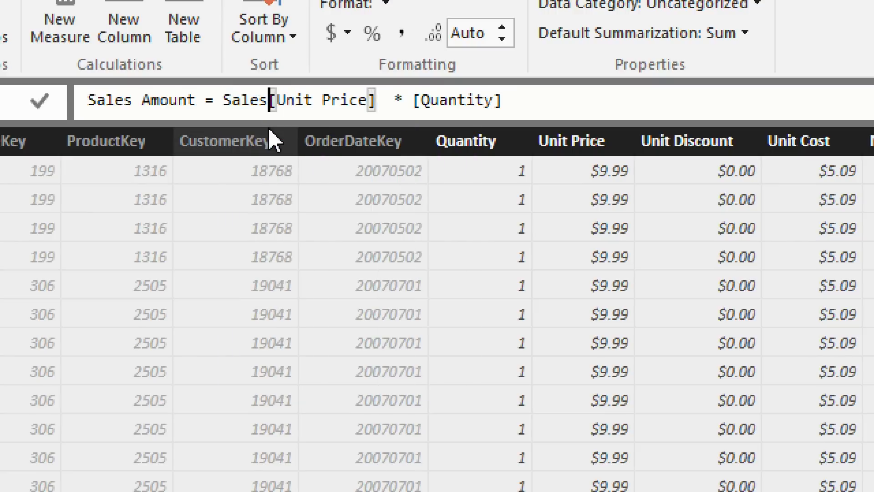
Step: Restore the Sales table name before [Quantity] and submit the Sales Amount column formula
key("End")
key("ctrl+Left")
key("ctrl+Left")
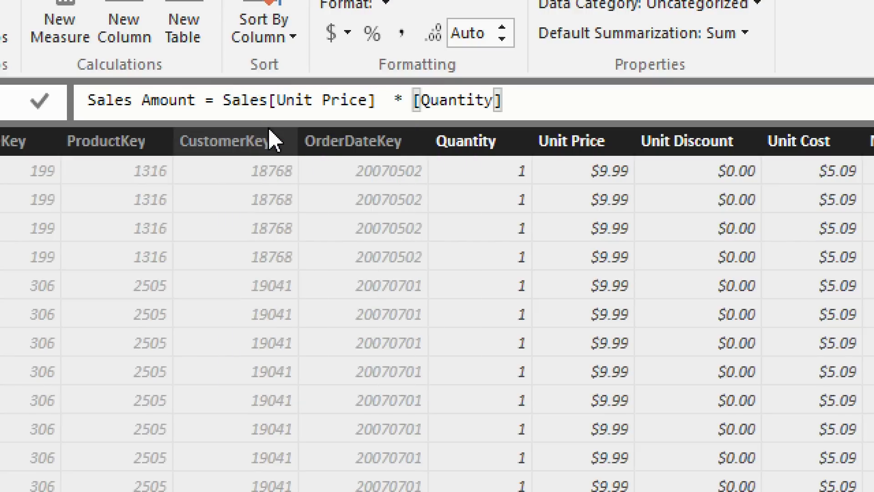
type("Sales")
key("End")
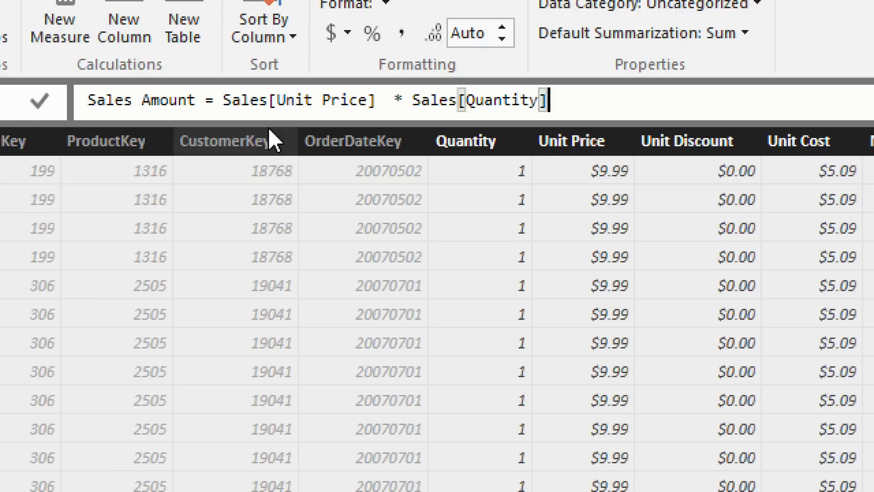
key("Return")
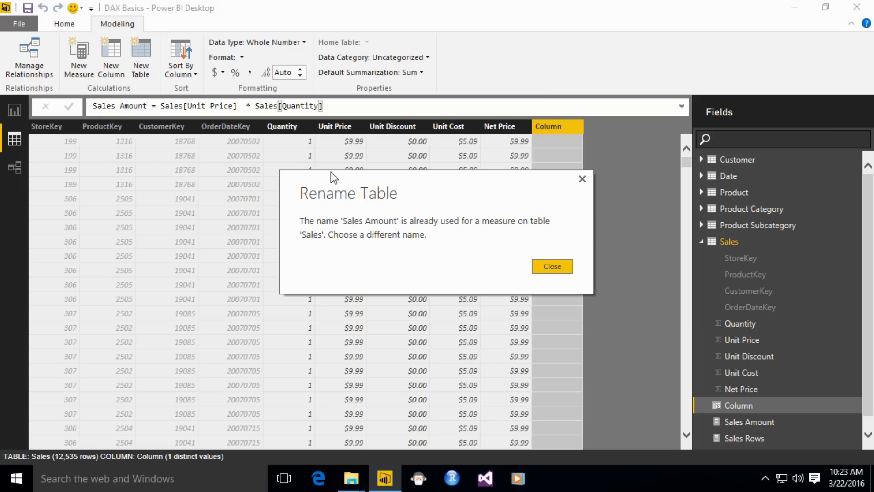
Step: Dismiss the naming error, rename the calculated column to SalesAmount without the space, and commit the formula
left_click(567, 269)
left_click(122, 105)
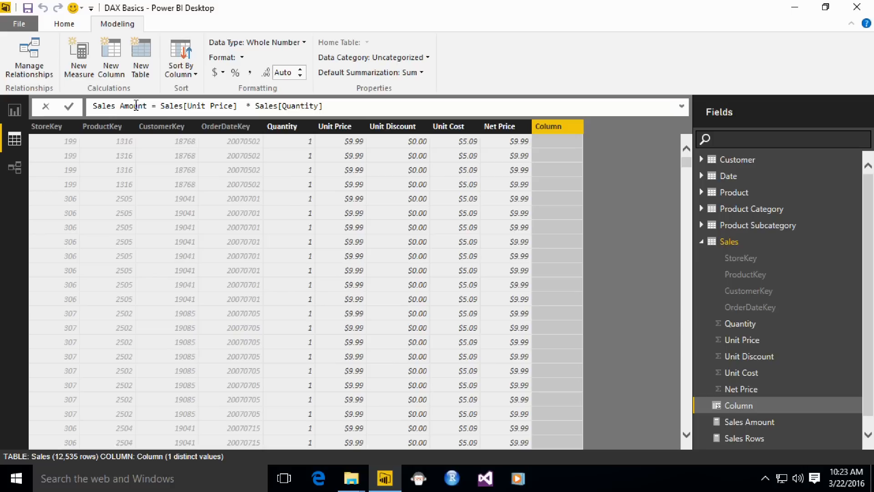
key("BackSpace")
key("Return")
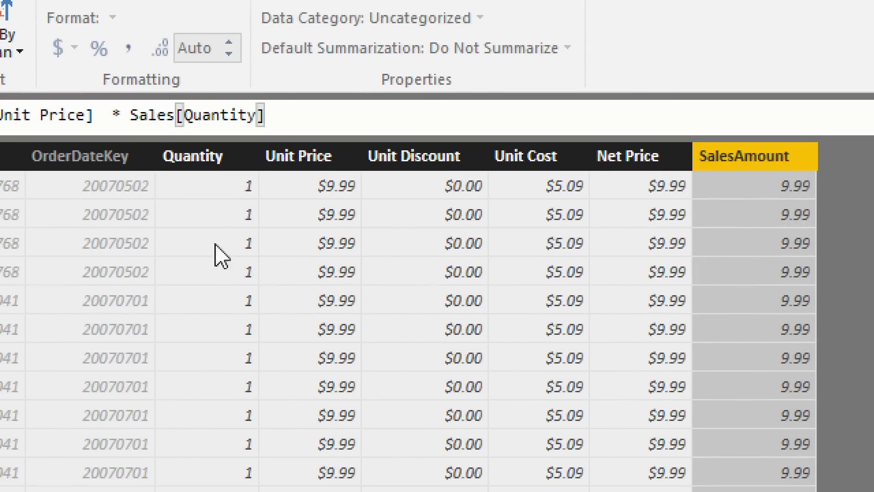
Step: Highlight the Sales[Quantity] reference in the SalesAmount formula and look through the Sales table's rows
left_click(121, 121)
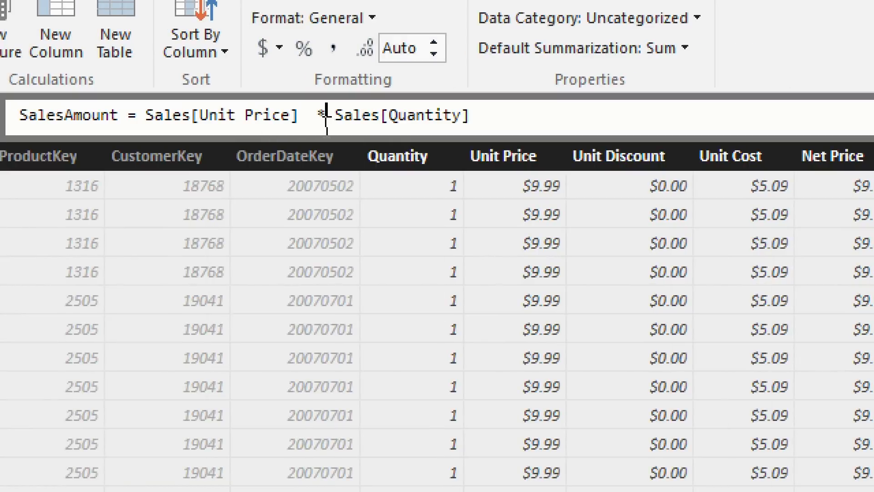
left_click_drag(326, 119, 474, 121)
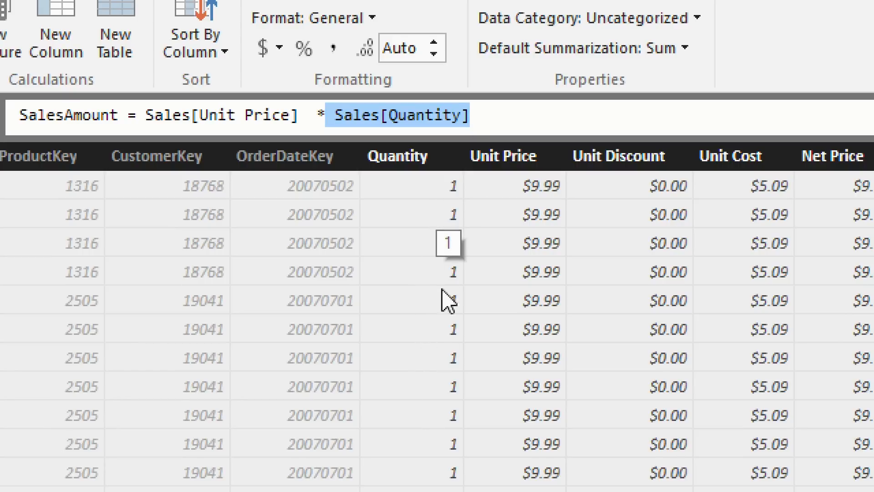
key("Right")
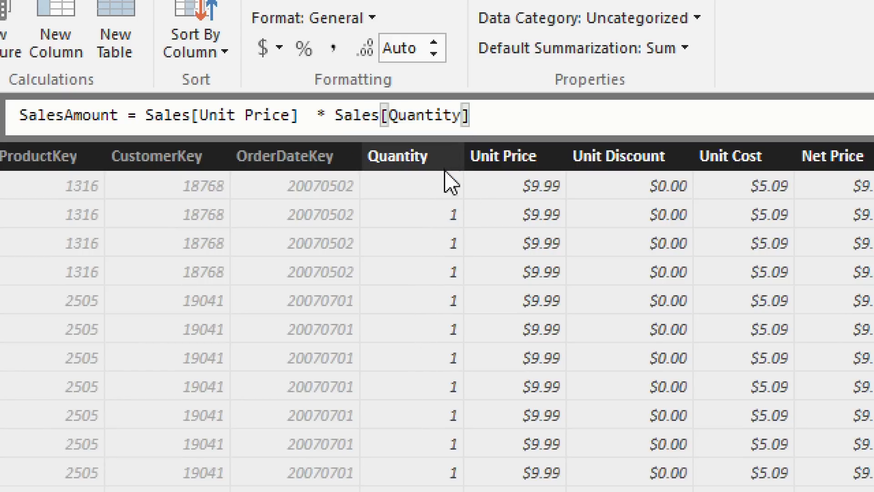
scroll(737, 269, "down", 3)
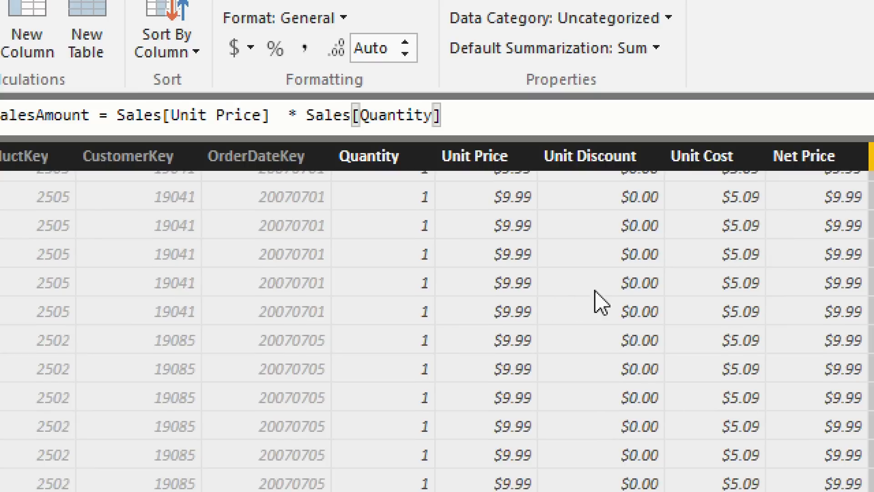
scroll(656, 334, "up", 2)
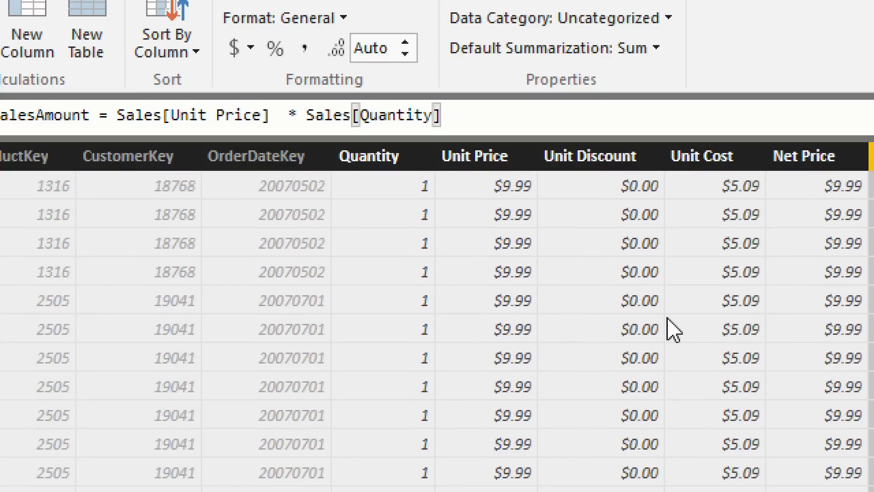
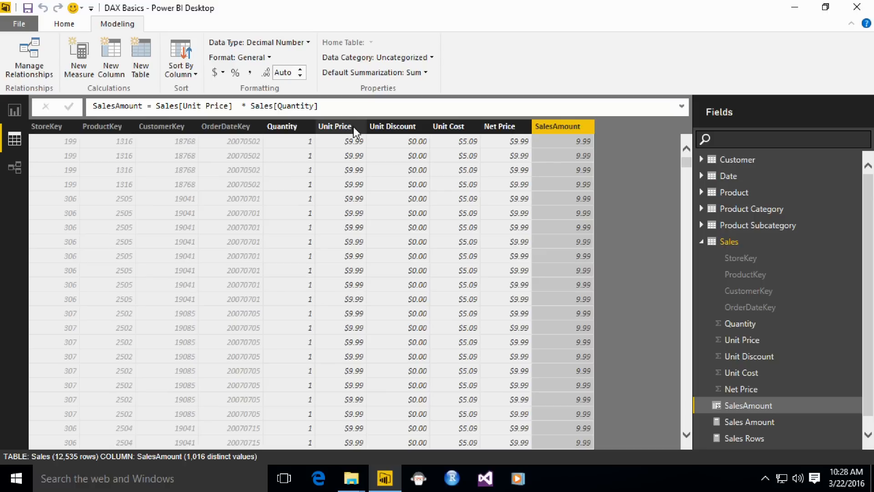
Step: Add a new calculated column to the Sales table and name it GrossMargin
left_click(111, 63)
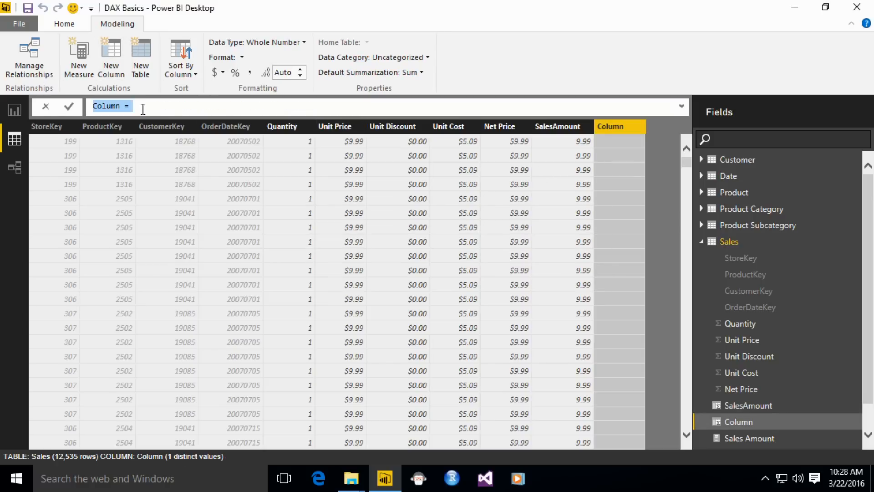
left_click_drag(120, 107, 72, 101)
type("GrossMargin")
key("End")
type("n")
key("BackSpace")
type("Sales")
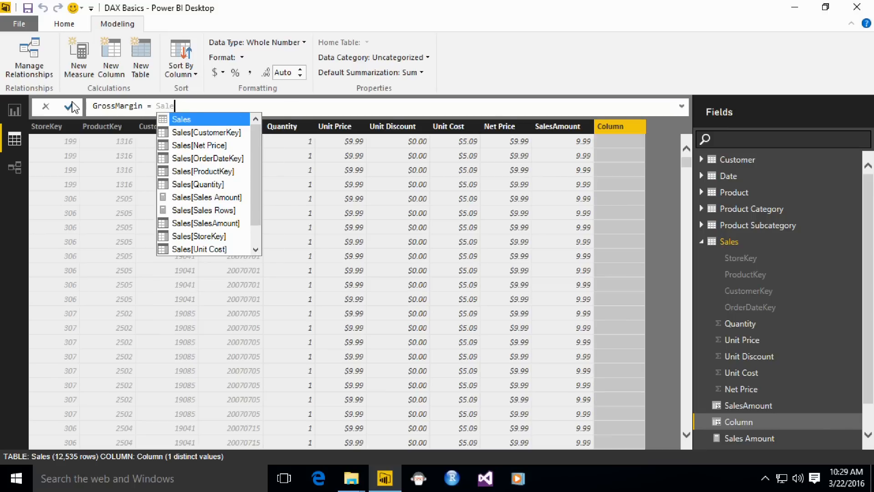
key("Down")
key("Down")
key("Down")
key("Down")
key("Down")
key("Down")
key("Down")
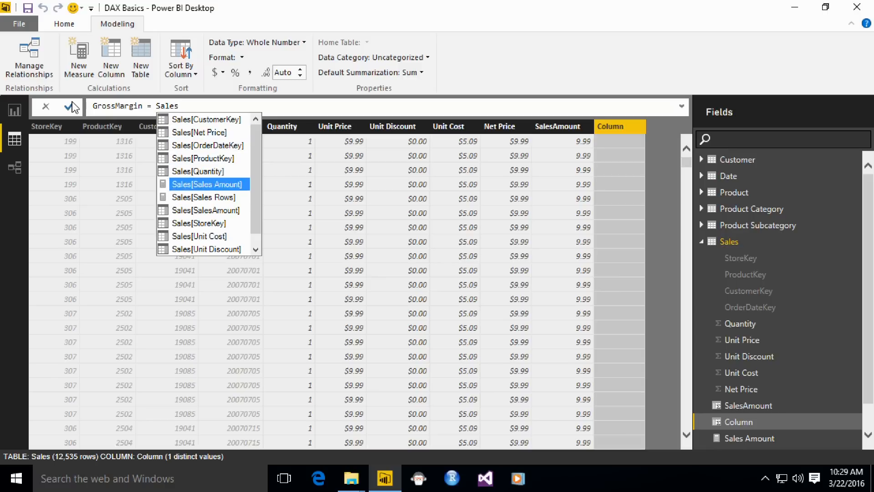
key("ctrl+shift+Left")
key("BackSpace")
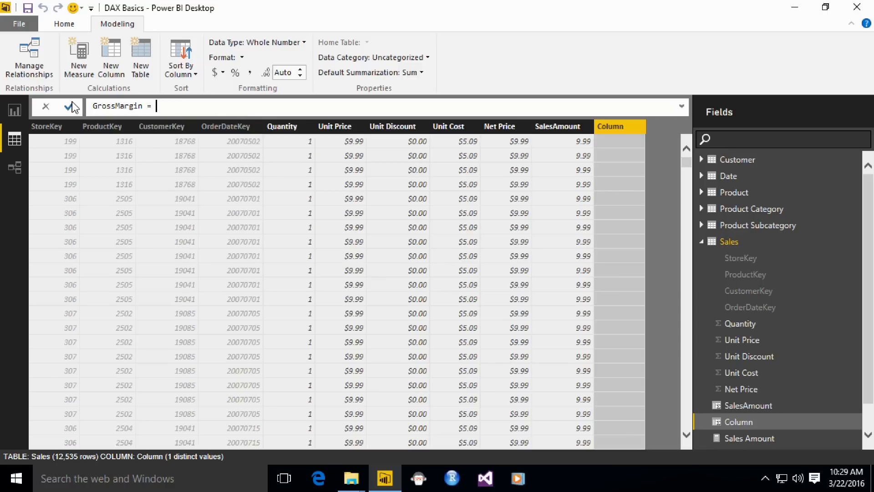
Step: Define GrossMargin as Sales[Net Price] - Sales[Unit Cost], commit the formula, and look through the column's rows
type("Sales[Net Price] - Sales[U")
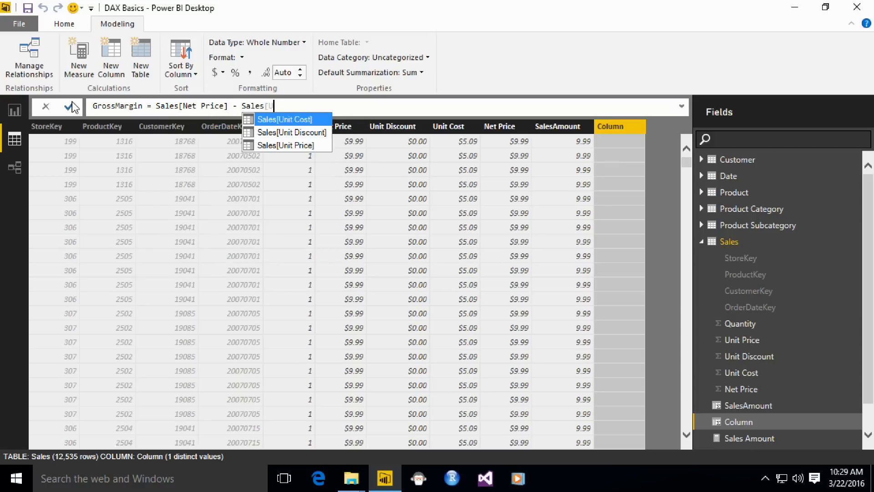
key("Tab")
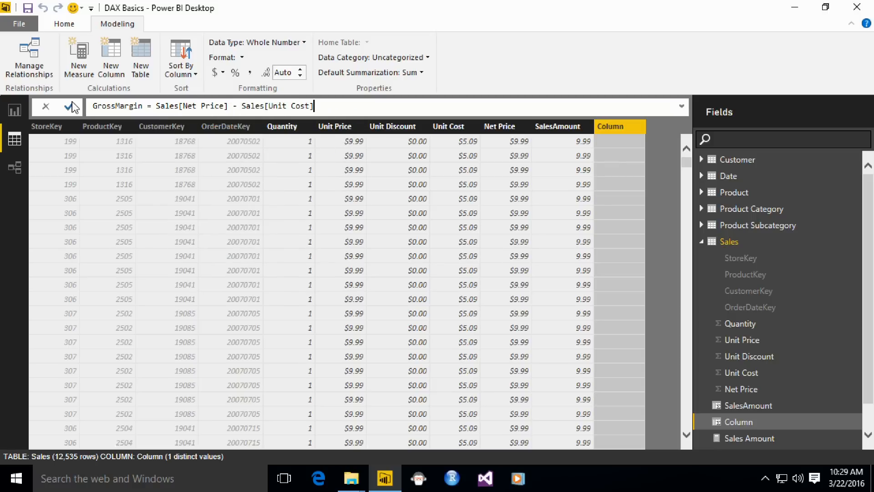
key("Return")
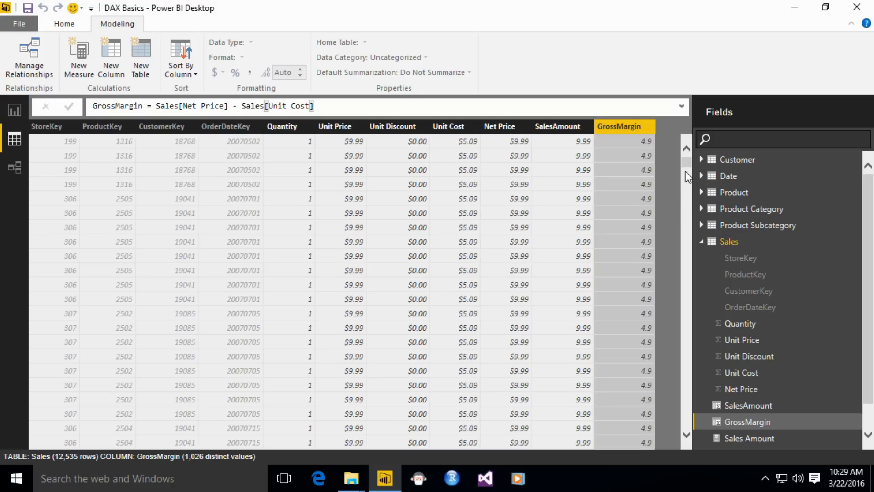
left_click_drag(686, 163, 686, 195)
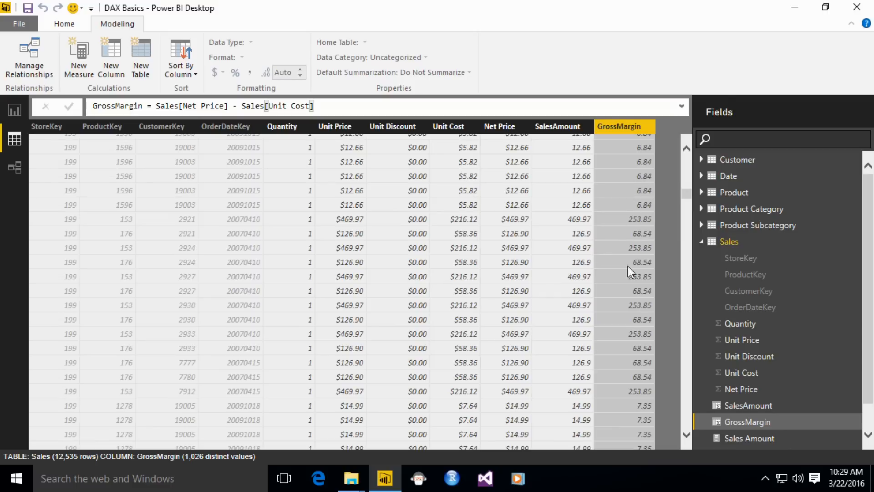
left_click_drag(687, 194, 690, 146)
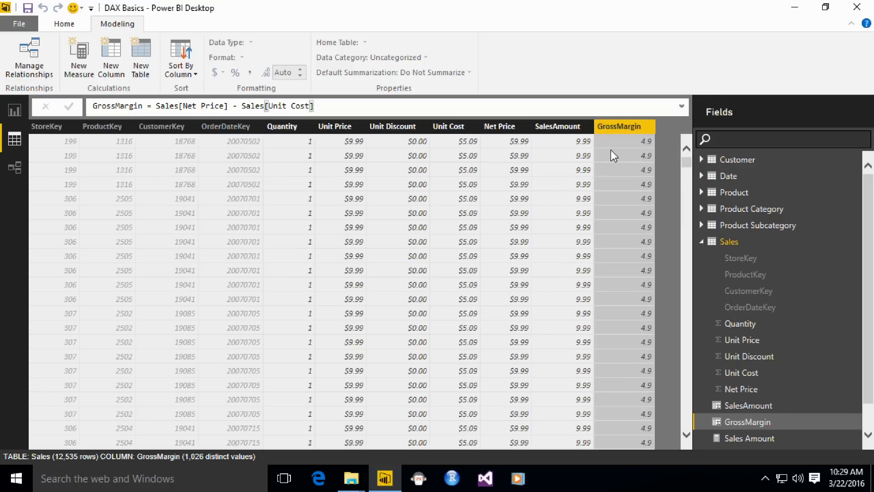
Step: Add the SalesAmount and GrossMargin calculated columns to the report's Year and Month matrix
left_click(15, 110)
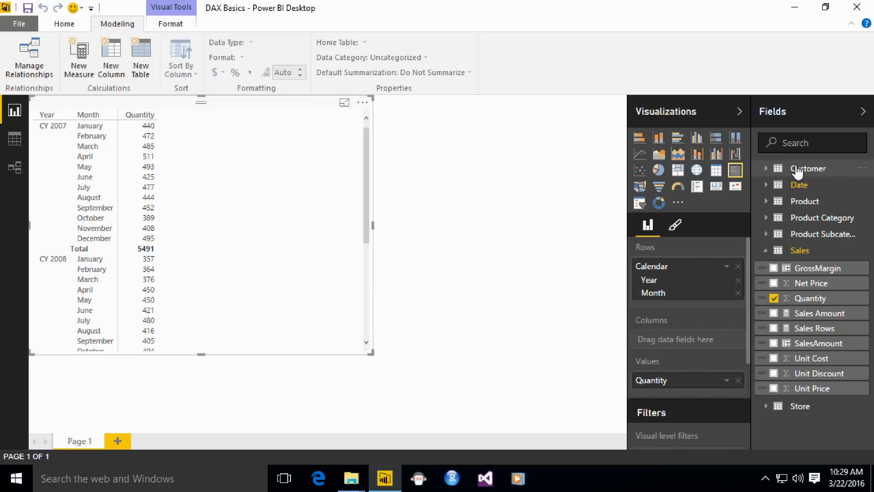
left_click(773, 343)
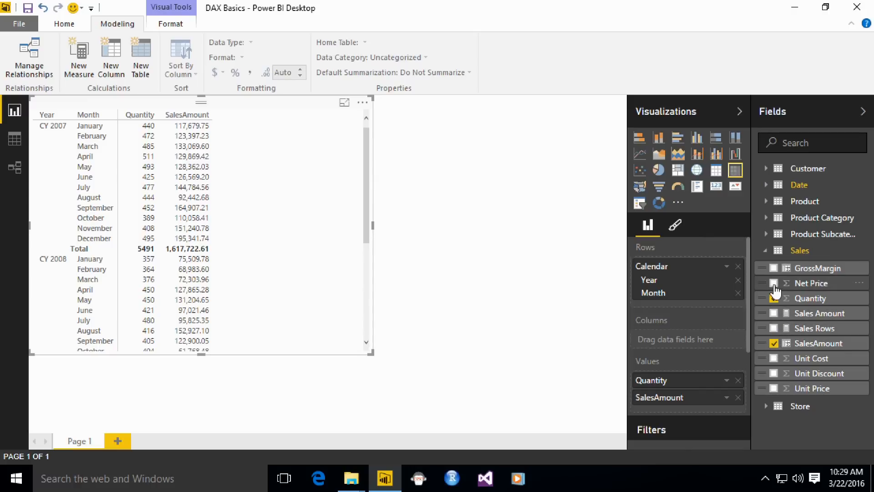
left_click(773, 268)
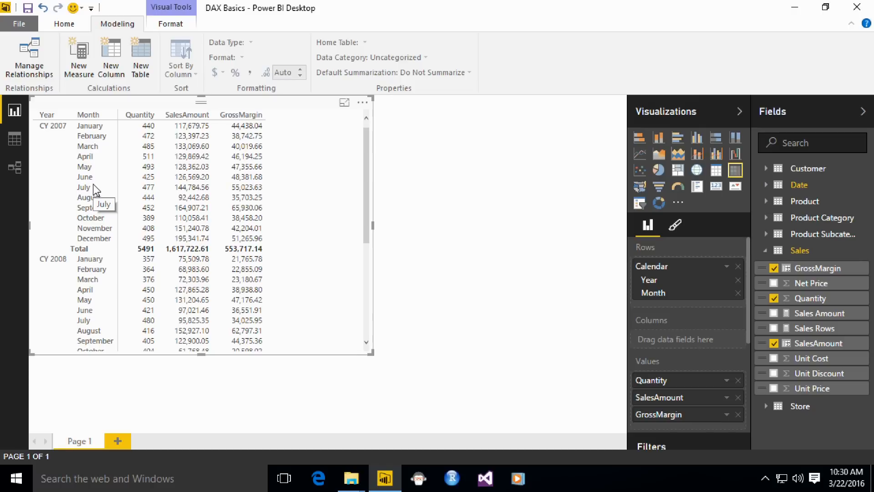
Step: Add another calculated column to the Sales table and name it Gross Margin Pct
left_click(20, 146)
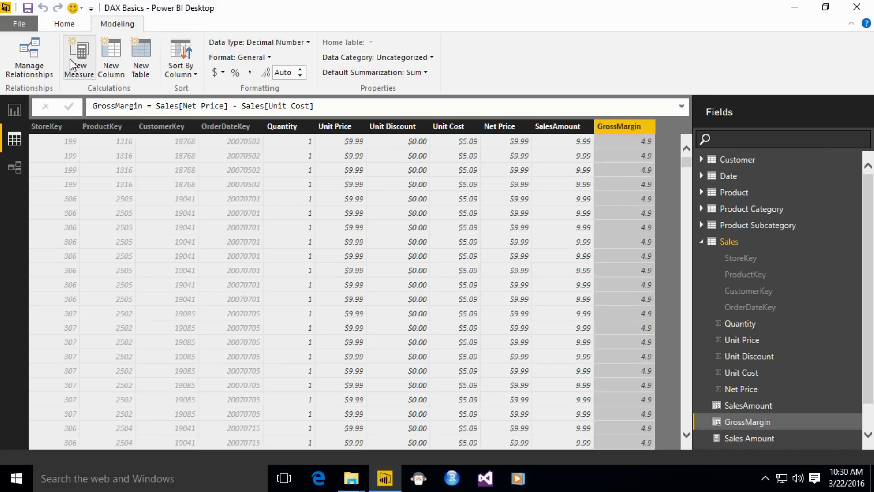
left_click(114, 64)
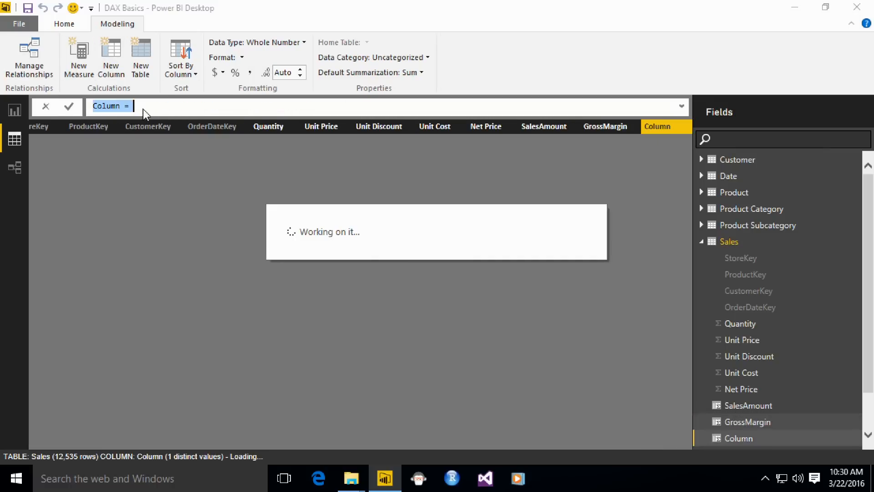
key("Home")
key("Delete")
key("Delete")
key("Delete")
key("Delete")
key("Delete")
key("Delete")
type("Gross marg")
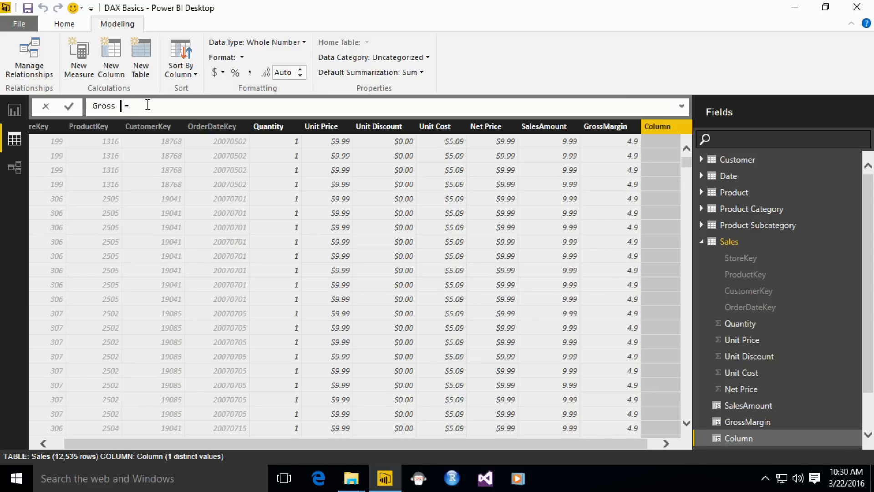
key("BackSpace")
key("BackSpace")
key("BackSpace")
key("BackSpace")
type("Margin Pct = Sales[G")
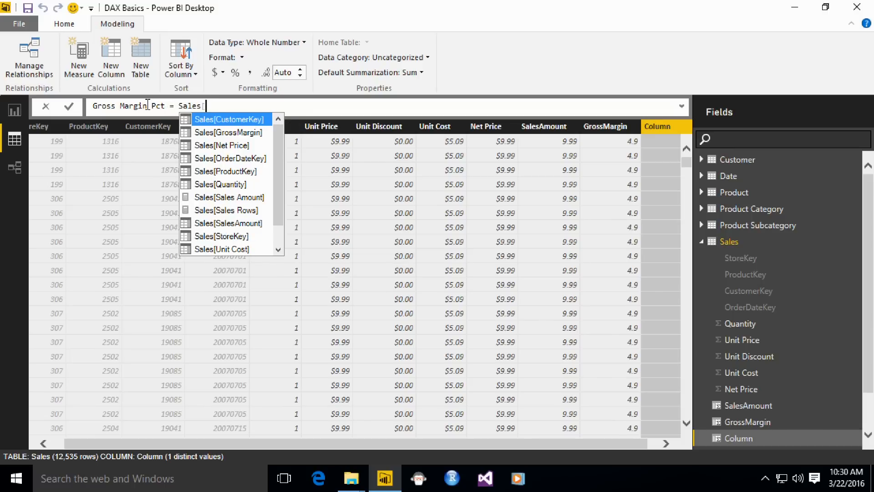
Step: Define Gross Margin Pct as Sales[GrossMargin] / Sales[SalesAmount] and commit the formula
key("Tab")
type("/ Sales")
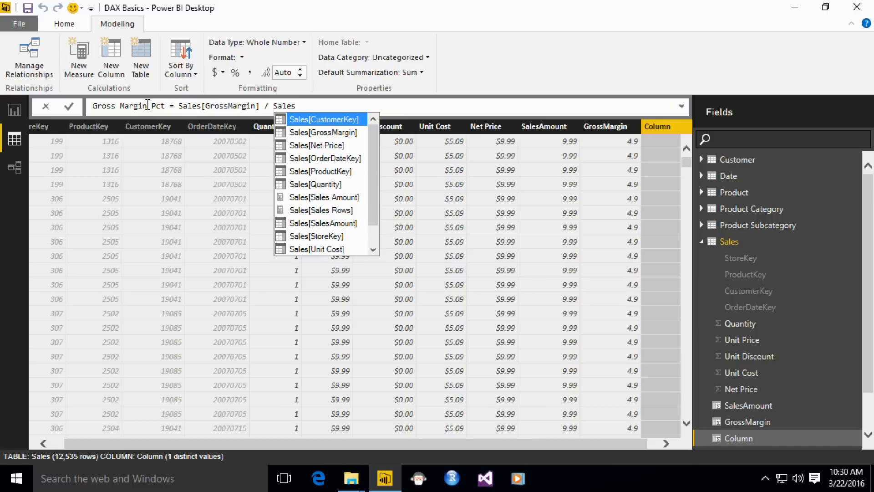
type("[sa")
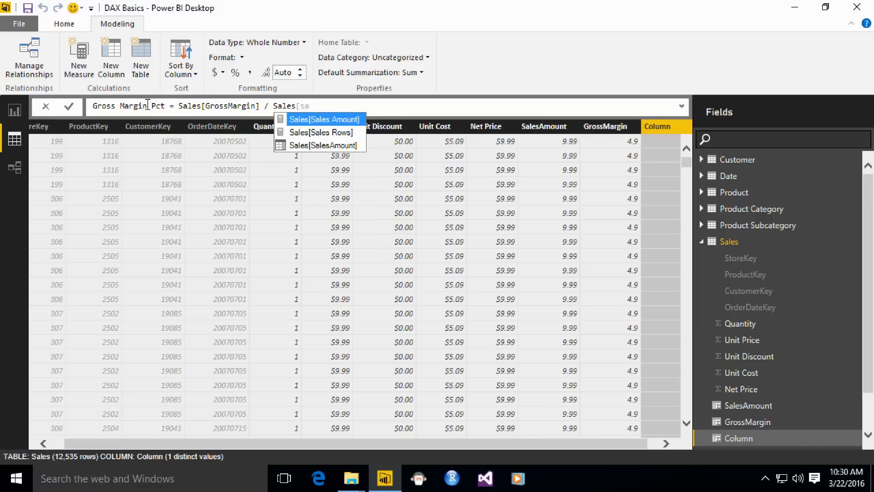
key("Down")
key("Down")
key("Tab")
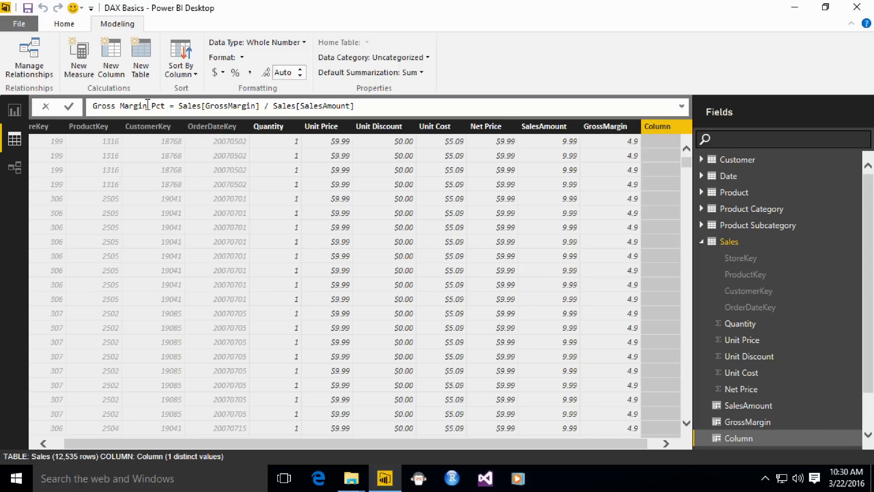
key("Left")
key("Left")
key("Left")
key("Left")
key("End")
key("Return")
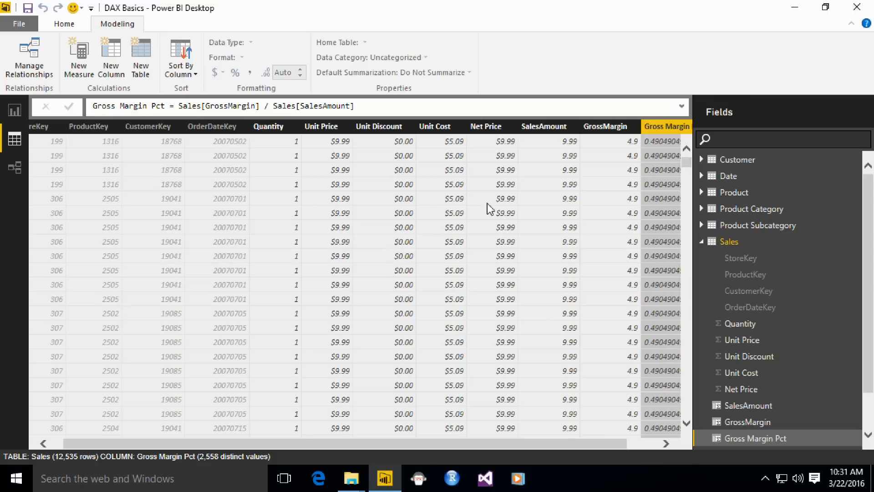
Step: Format the Gross Margin Pct column as Percentage and add it to the report matrix
left_click(651, 443)
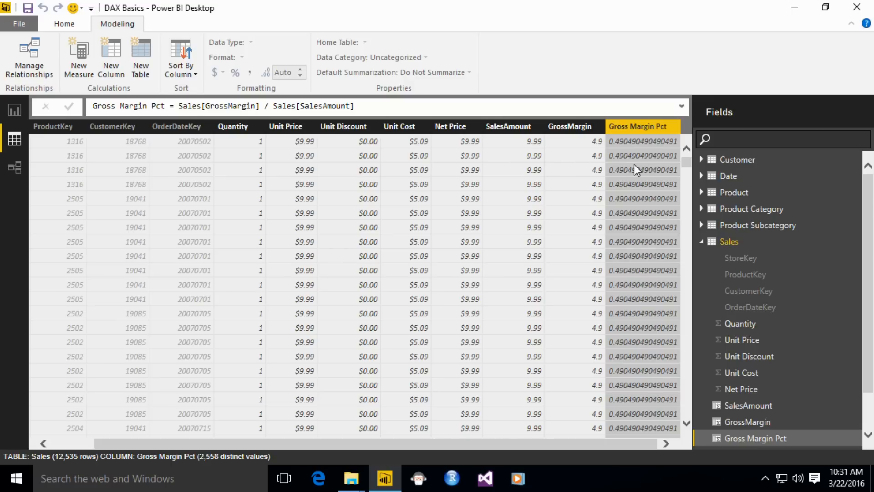
left_click(263, 158)
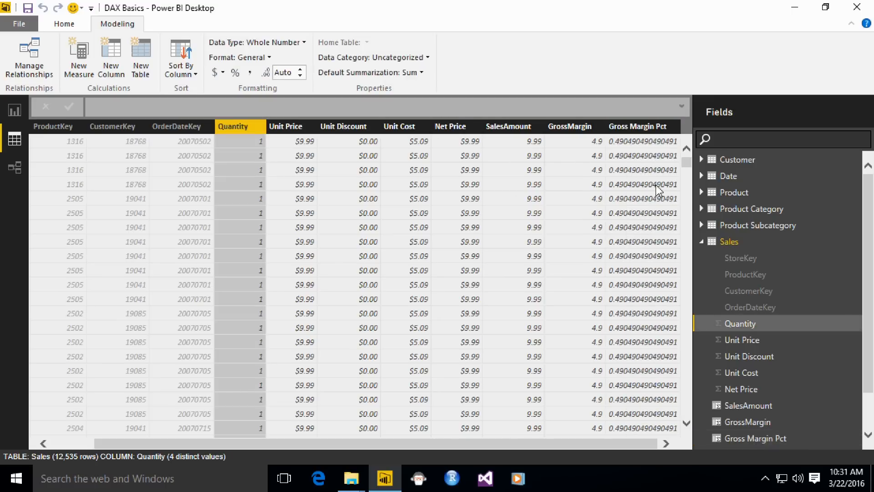
left_click(657, 155)
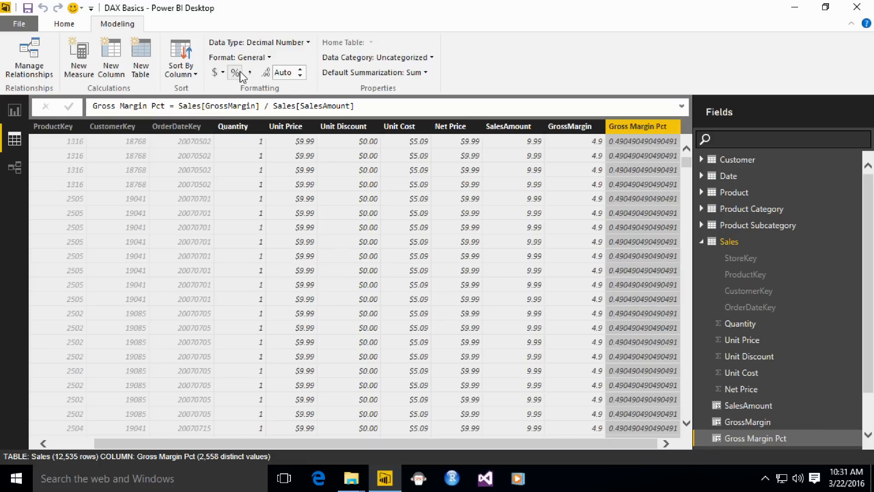
left_click(268, 58)
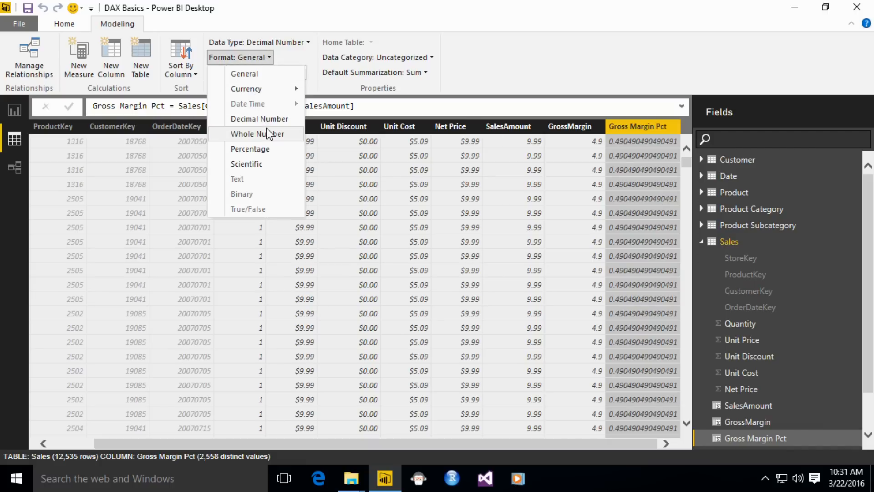
left_click(268, 150)
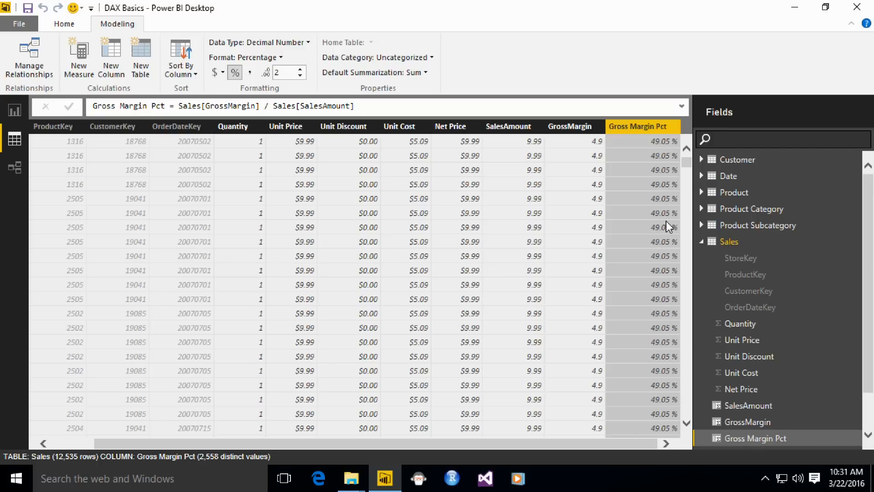
left_click(15, 110)
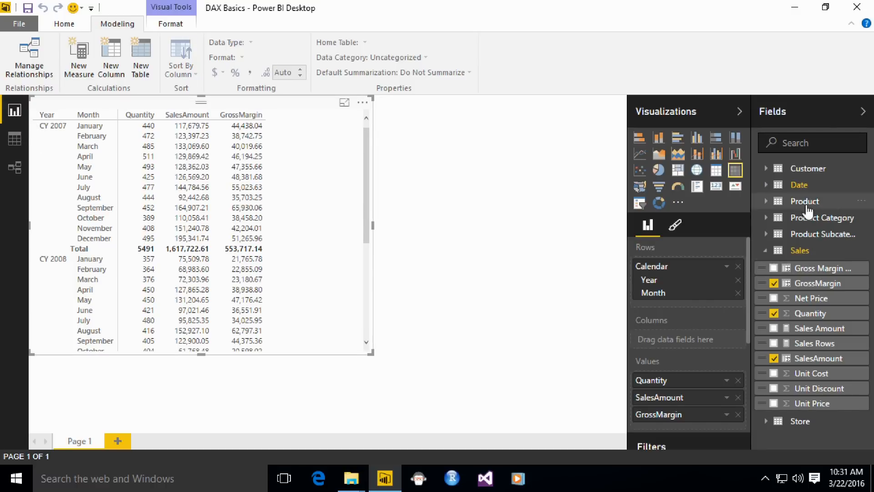
left_click(773, 268)
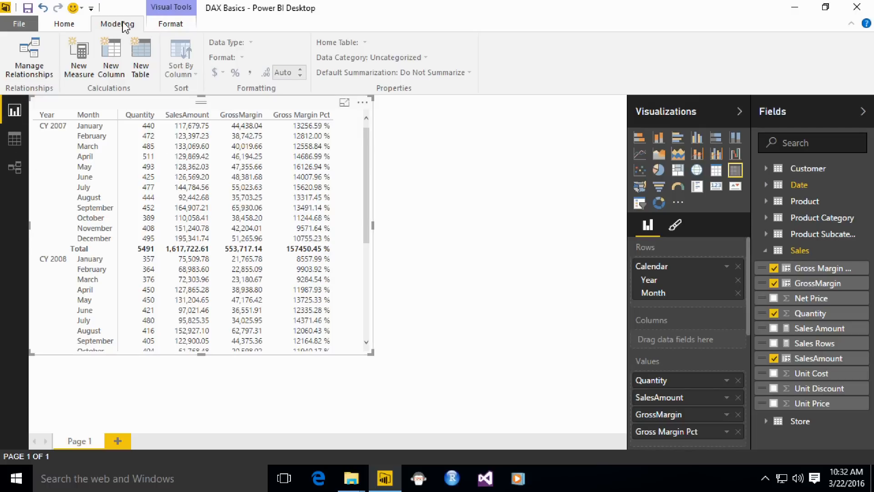
Step: Create a new measure from the report page and name it Gross Margin Pct Measure
left_click(87, 73)
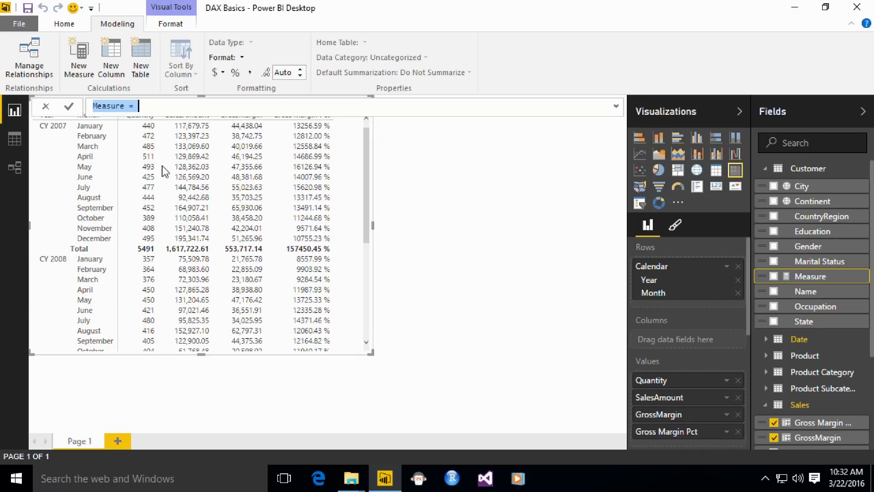
key("Home")
key("shift+Right")
key("shift+Right")
key("shift+Right")
key("shift+Right")
key("shift+Right")
key("shift+Right")
key("shift+Right")
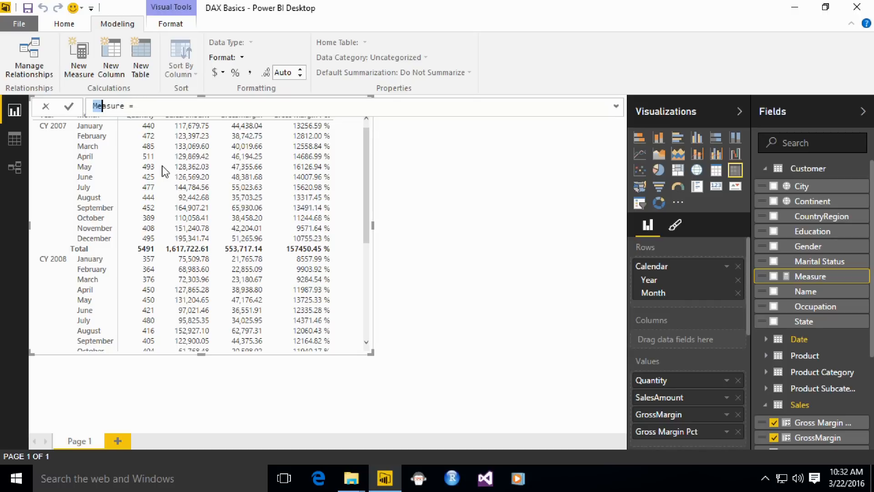
type("Gross Margin Pct Measure")
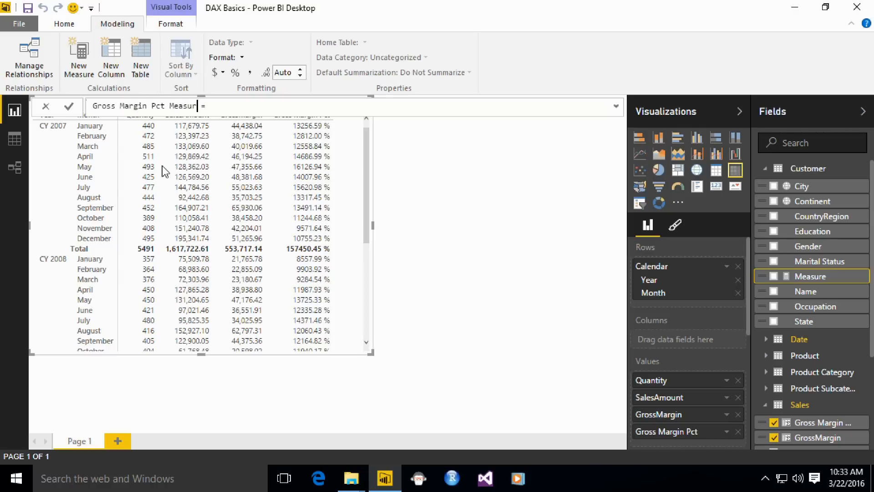
Step: Enter Sales[SalesAmount] as the expression of Gross Margin Pct Measure
key("End")
type("Sale")
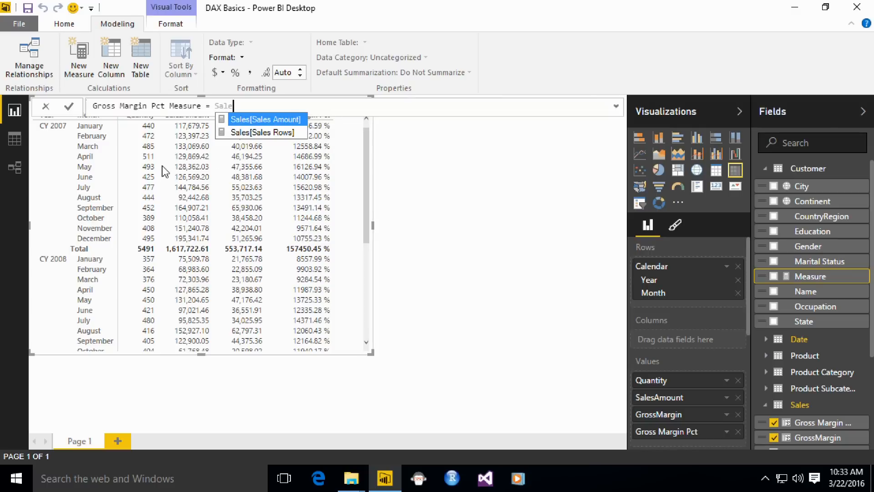
type("s[SalesAmount] / Sales[")
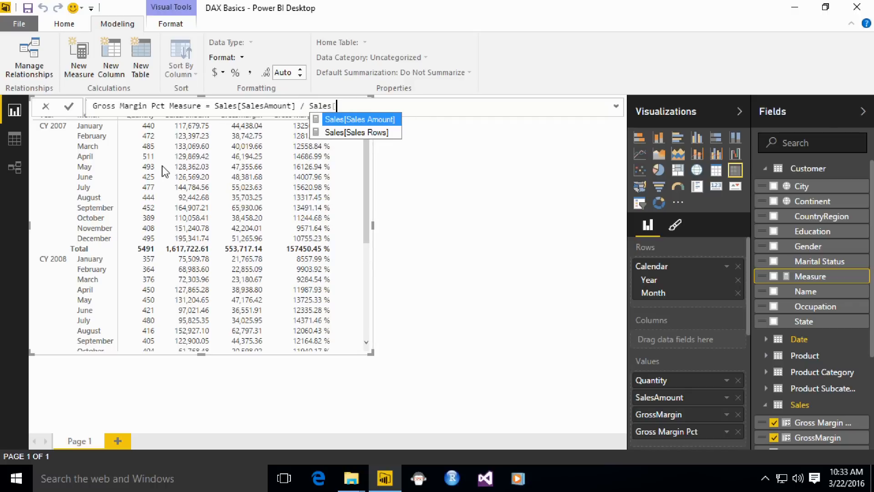
key("BackSpace")
key("BackSpace")
key("BackSpace")
key("BackSpace")
key("BackSpace")
key("BackSpace")
key("BackSpace")
key("BackSpace")
key("BackSpace")
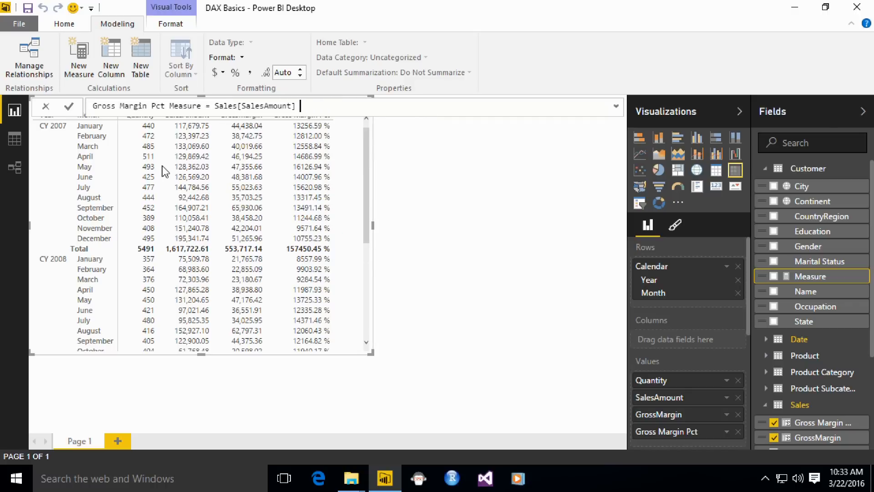
Step: Complete the measure's expression as Sales[GrossMargin] / Sales[SalesAmount] and commit the formula
key("ctrl+Left")
key("ctrl+Left")
key("ctrl+Left")
key("ctrl+Left")
type("Sales[")
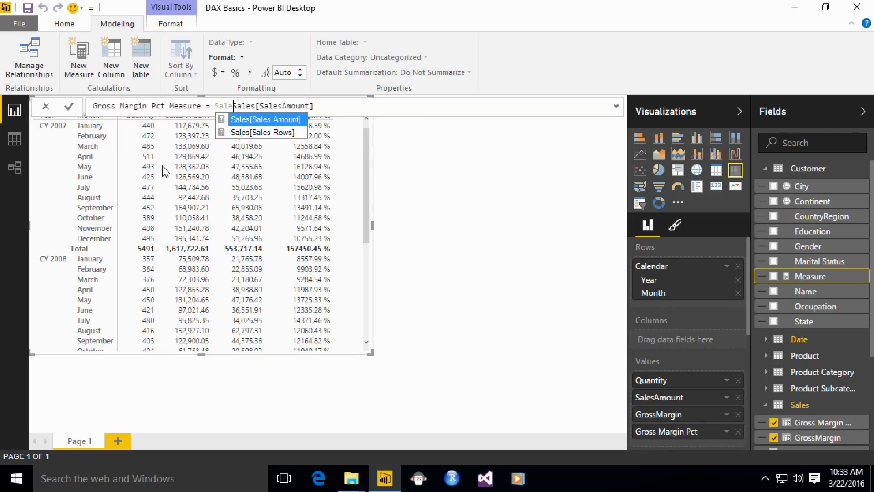
type("GrossMargi")
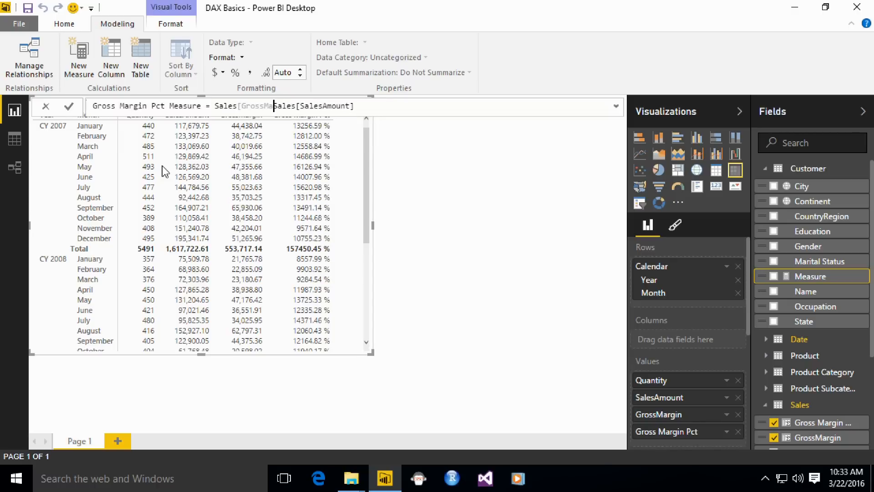
type("n] ")
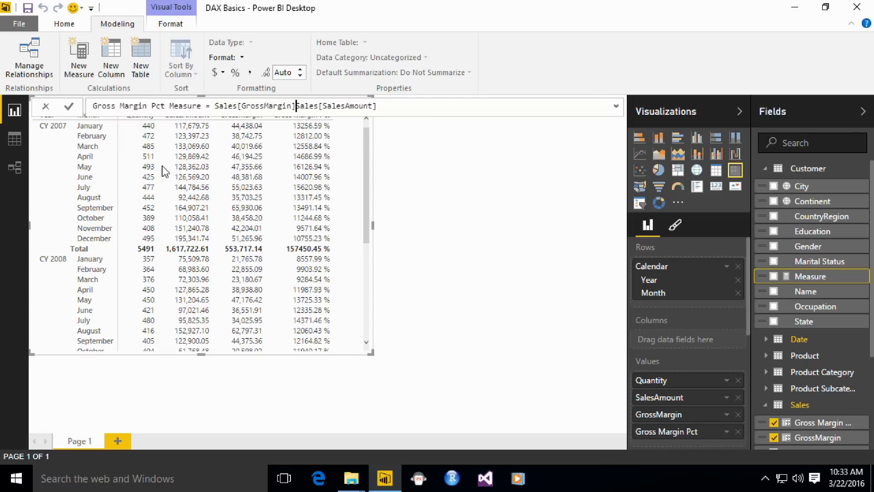
type("/")
key("End")
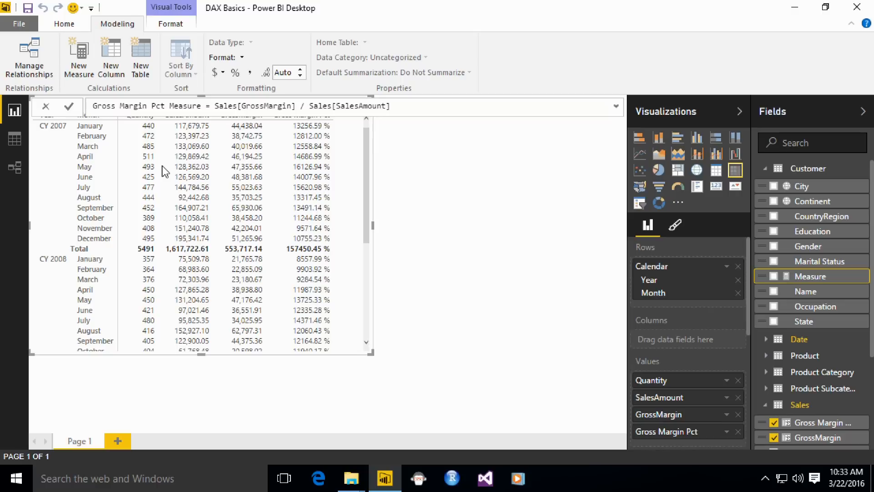
key("Return")
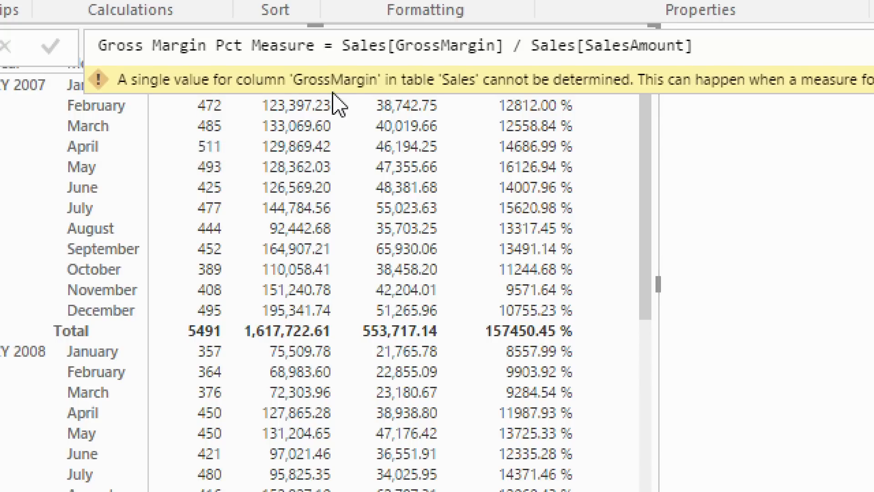
Step: Wrap the Sales[GrossMargin] numerator of Gross Margin Pct Measure in a SUM function
left_click(342, 45)
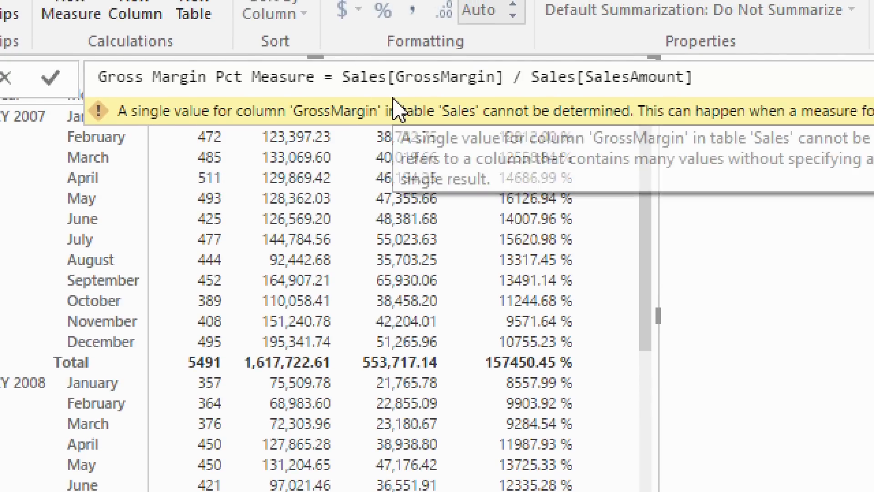
type("SUM *")
key("BackSpace")
type("(")
key("ctrl+Right")
key("ctrl+Right")
key("ctrl+Right")
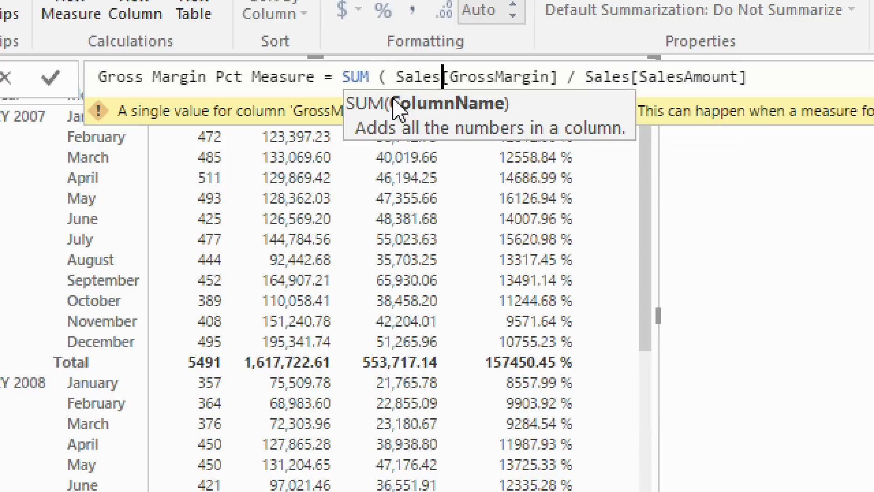
key("ctrl+Left")
key("Left")
key("Left")
type(")")
key("Right")
key("Right")
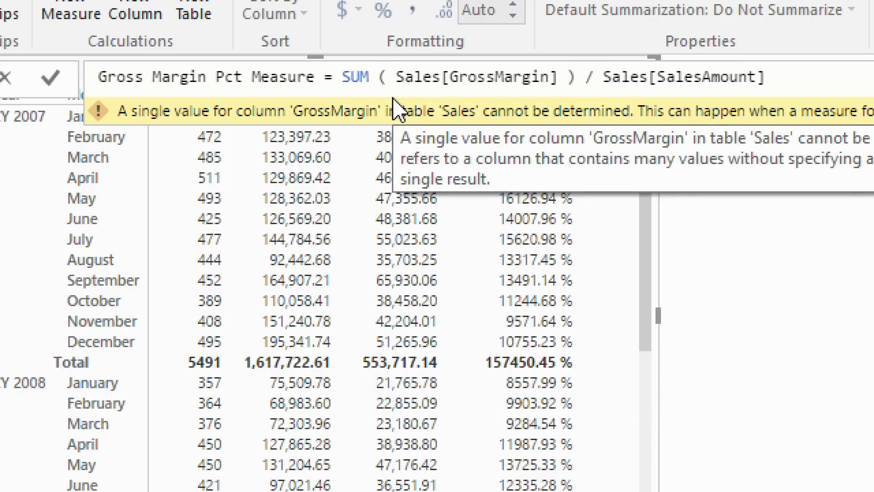
Step: Wrap the Sales[SalesAmount] denominator in SUM as well and commit the measure formula
type("SUM ( S")
key("End")
type("(")
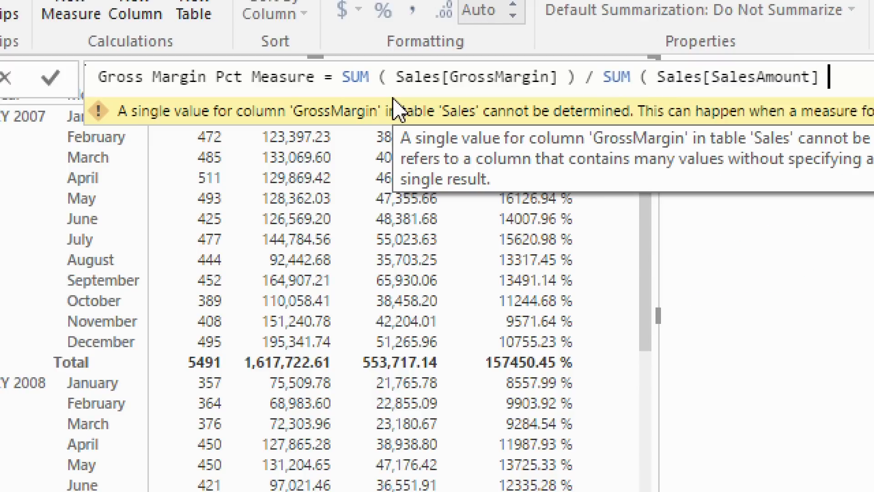
key("BackSpace")
type(")")
key("Return")
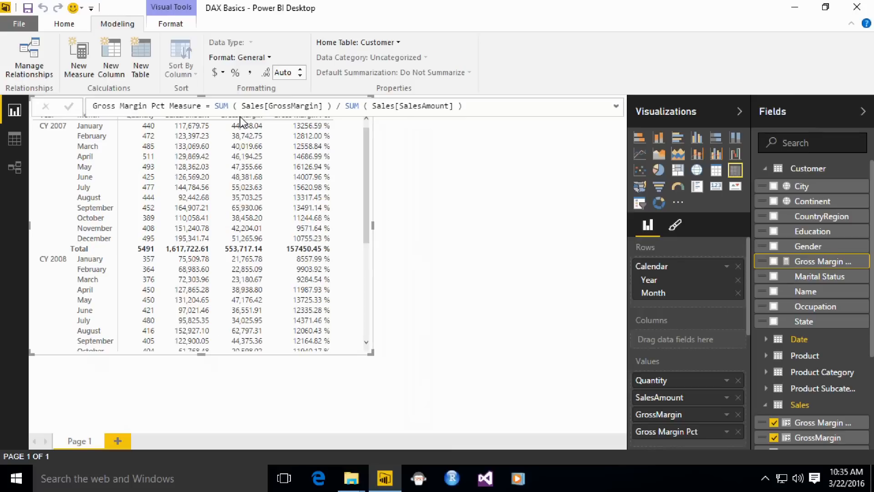
Step: Format Gross Margin Pct Measure as Percentage and add it to the report matrix, widening the matrix to fit the extra column
left_click(262, 61)
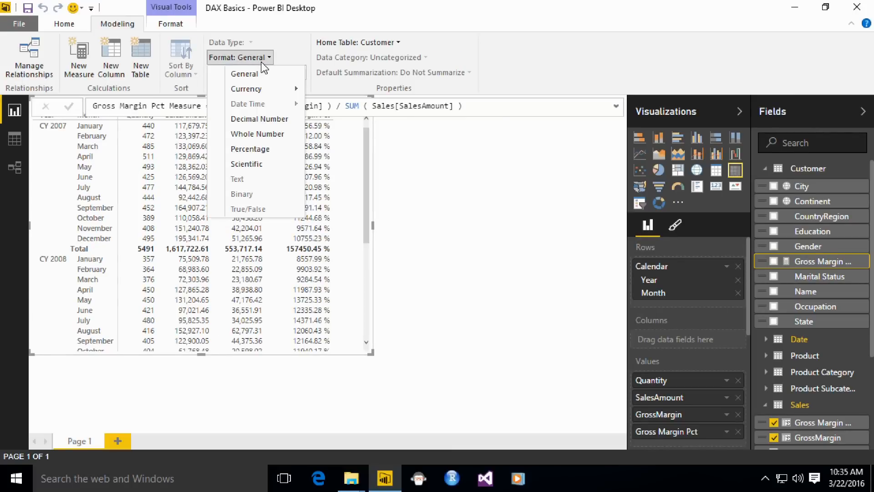
left_click(256, 153)
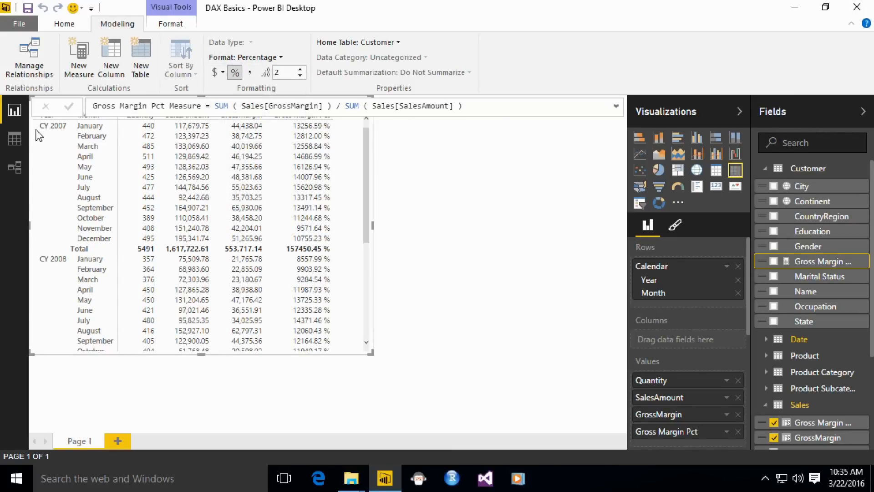
left_click_drag(372, 223, 478, 224)
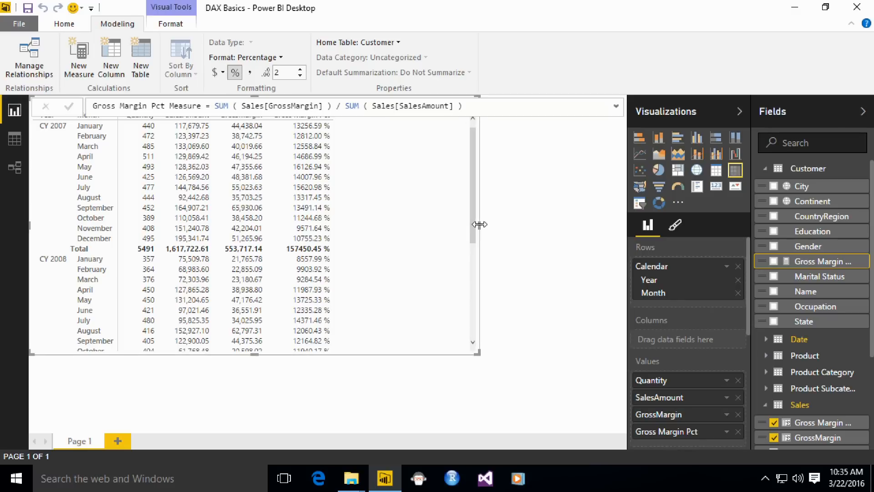
left_click(774, 263)
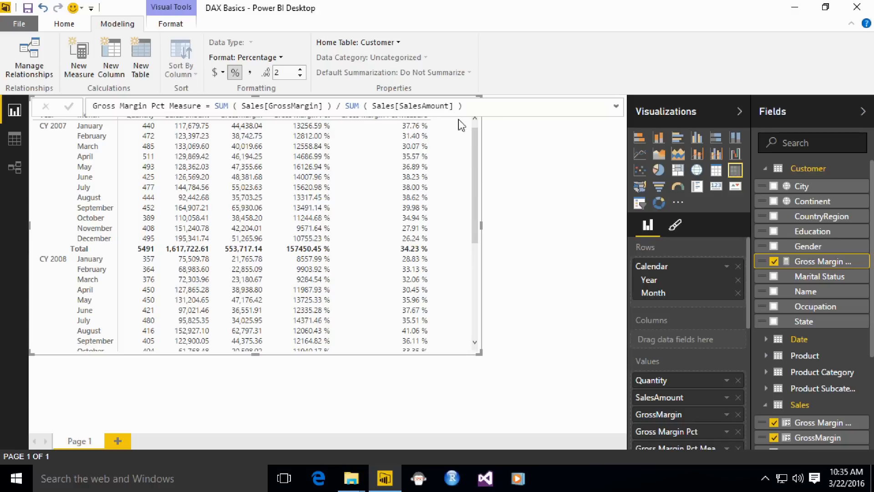
left_click(506, 129)
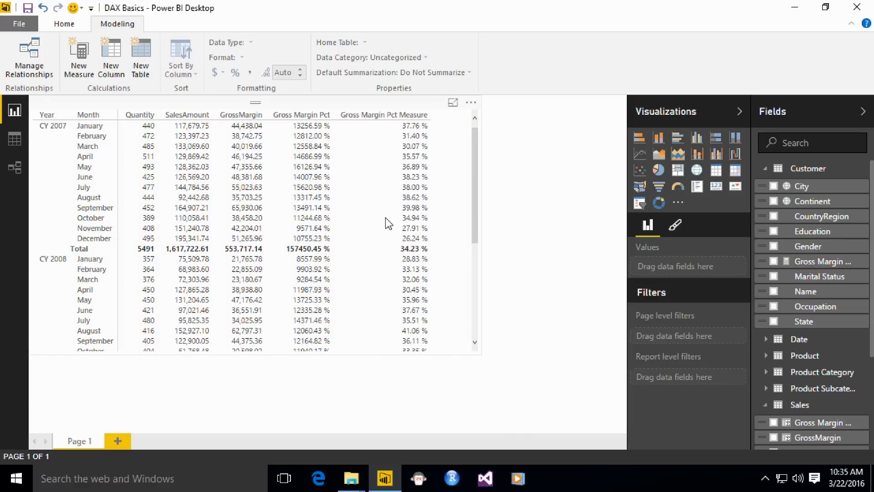